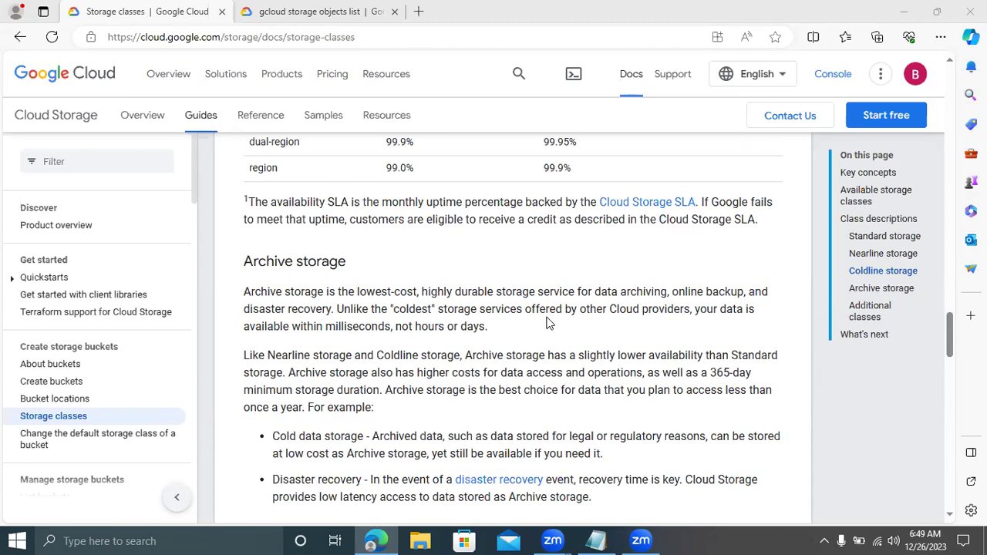
Step: Review the Archive storage and additional classes sections, and the comparison table of available storage classes
left_click(572, 270)
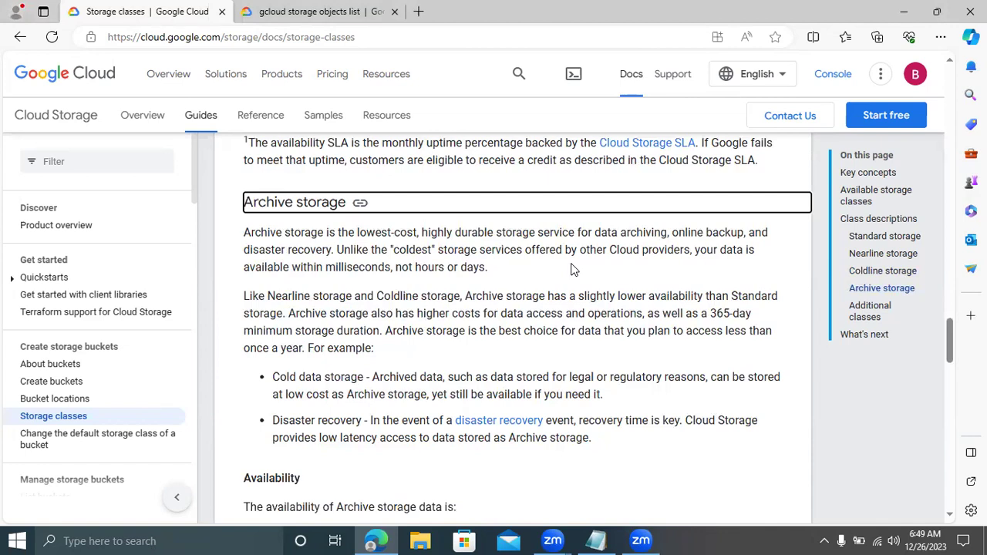
scroll(571, 268, "down", 4)
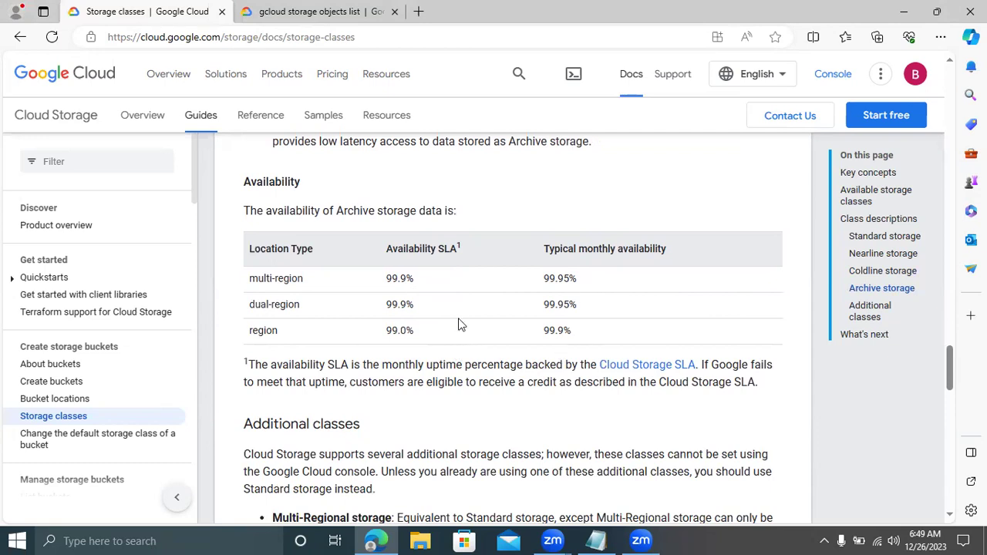
scroll(459, 324, "down", 2)
scroll(459, 320, "down", 1)
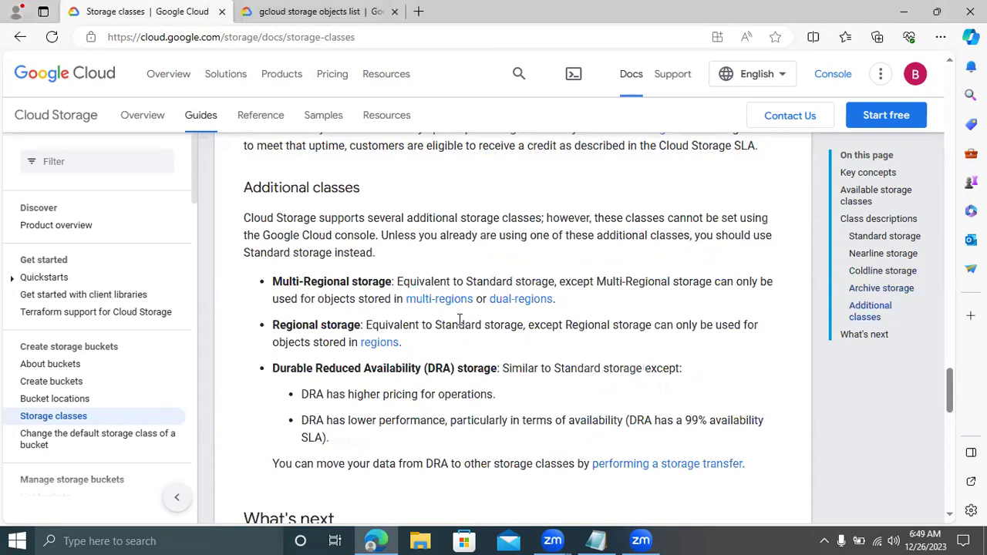
scroll(459, 322, "up", 8)
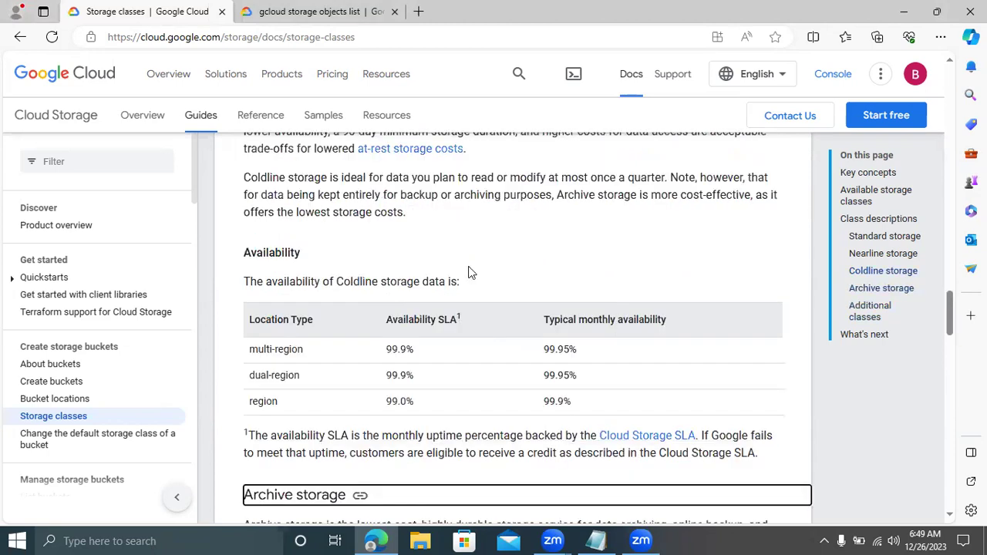
scroll(412, 266, "up", 1)
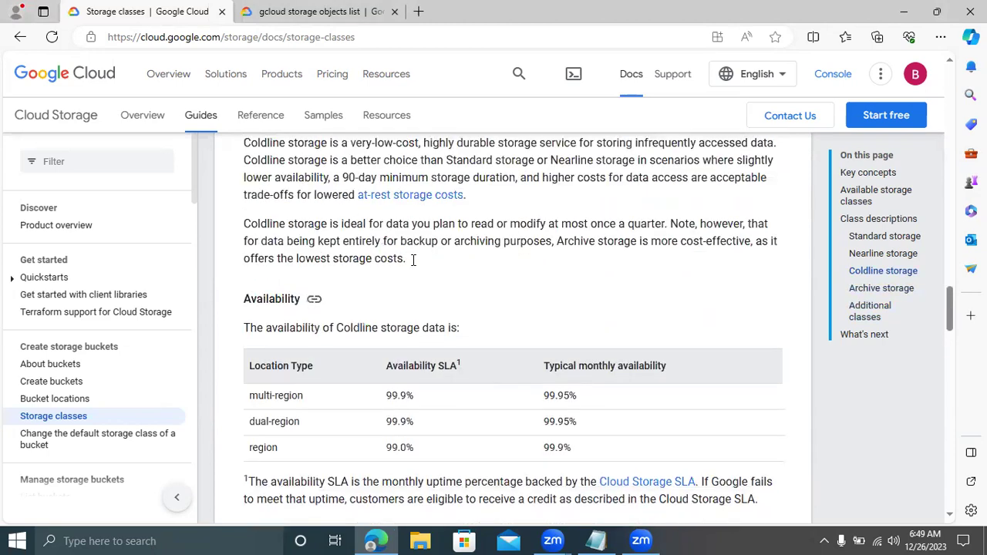
scroll(412, 265, "up", 15)
scroll(412, 266, "up", 3)
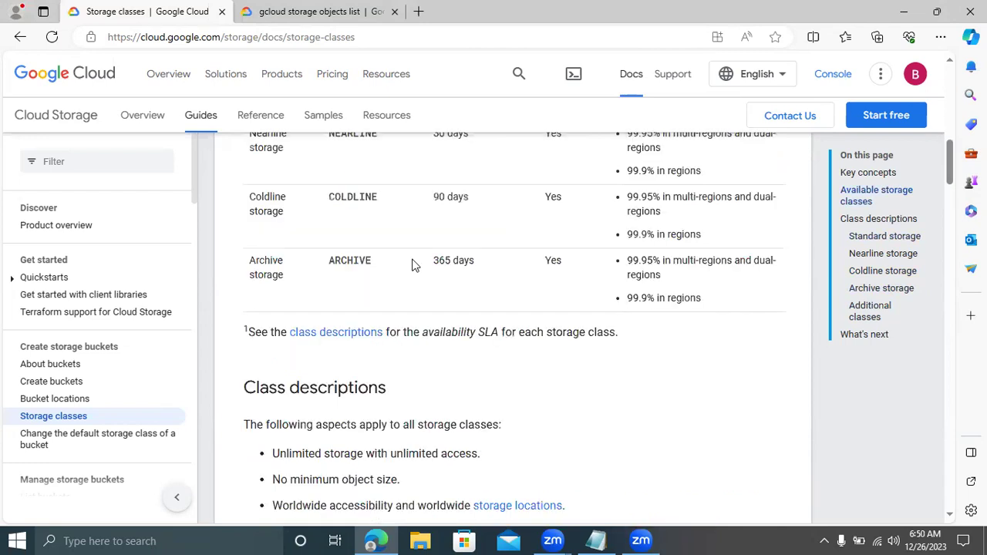
scroll(412, 265, "up", 3)
scroll(412, 266, "down", 1)
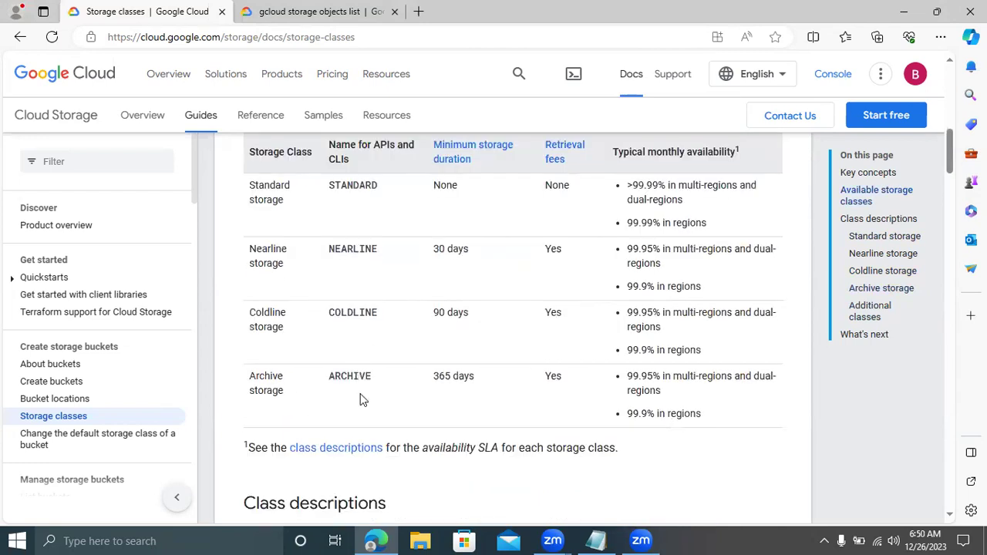
scroll(364, 400, "up", 1)
scroll(363, 400, "down", 1)
Step: Open the Google homepage in a new tab and switch to the signed-in test account
left_click(417, 13)
type("goo")
key("Return")
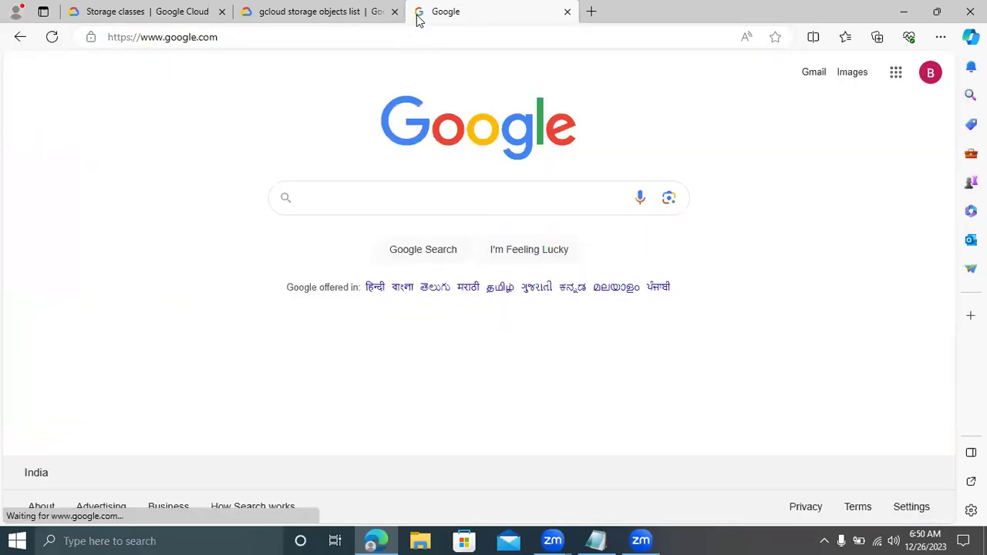
left_click(937, 78)
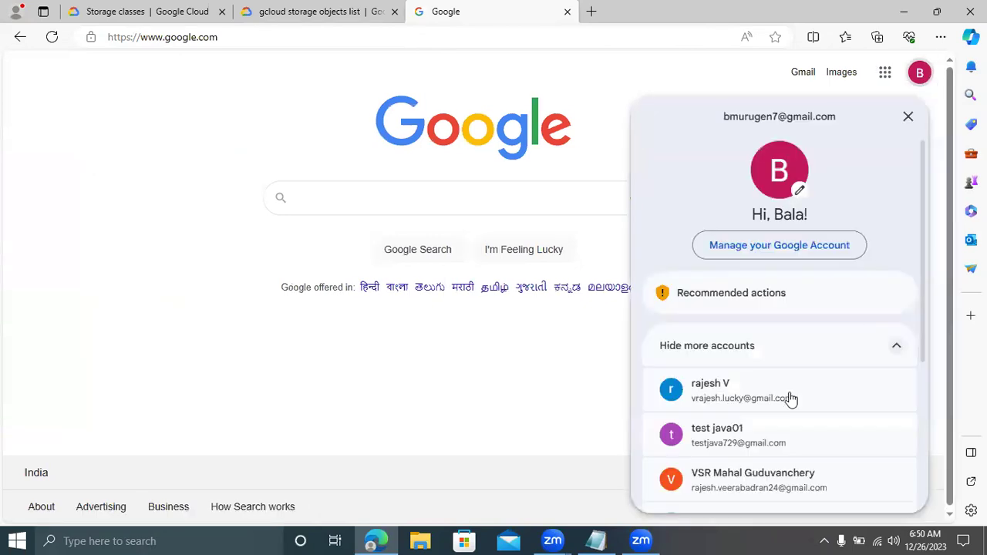
left_click(791, 399)
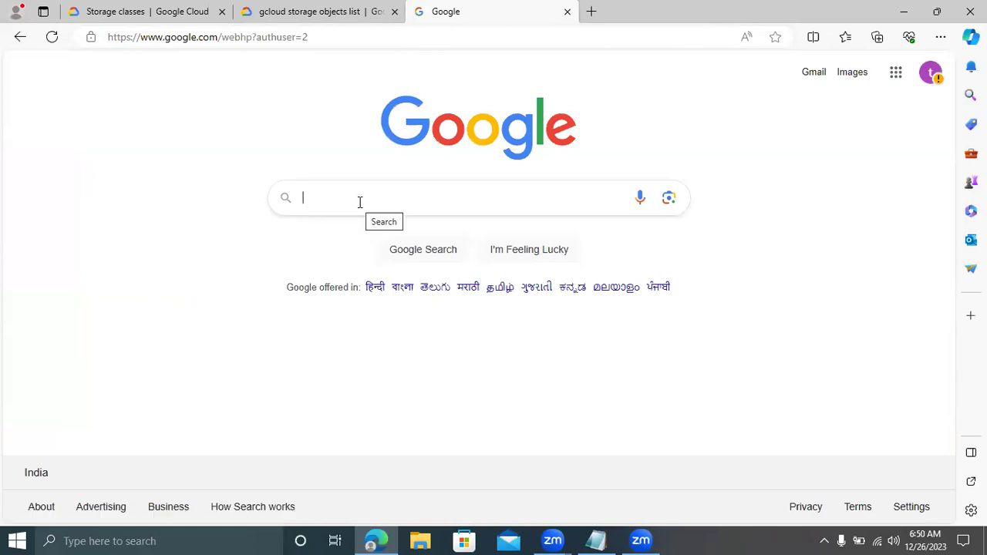
Step: Search Google for "google cloud console" and open the Google Cloud Platform console result
type("google")
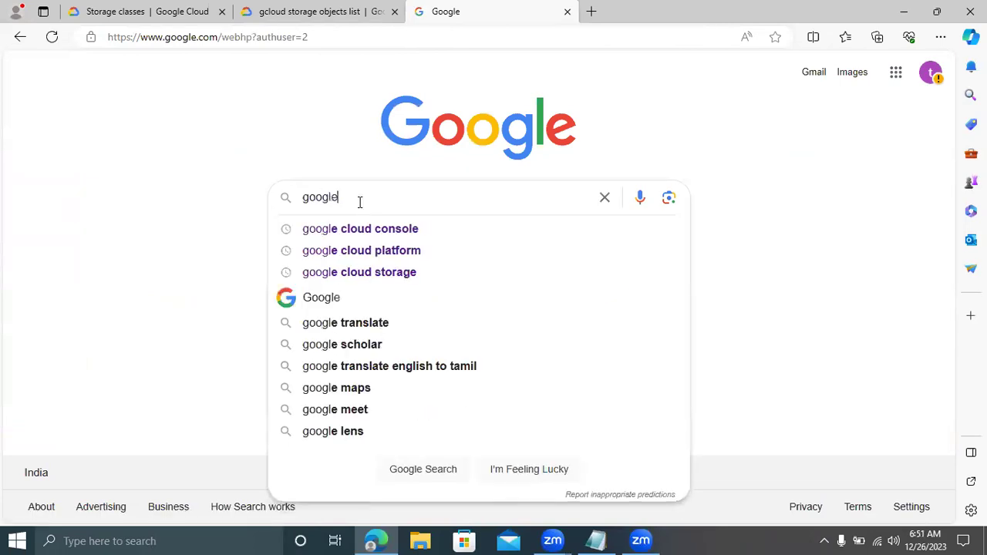
left_click(406, 231)
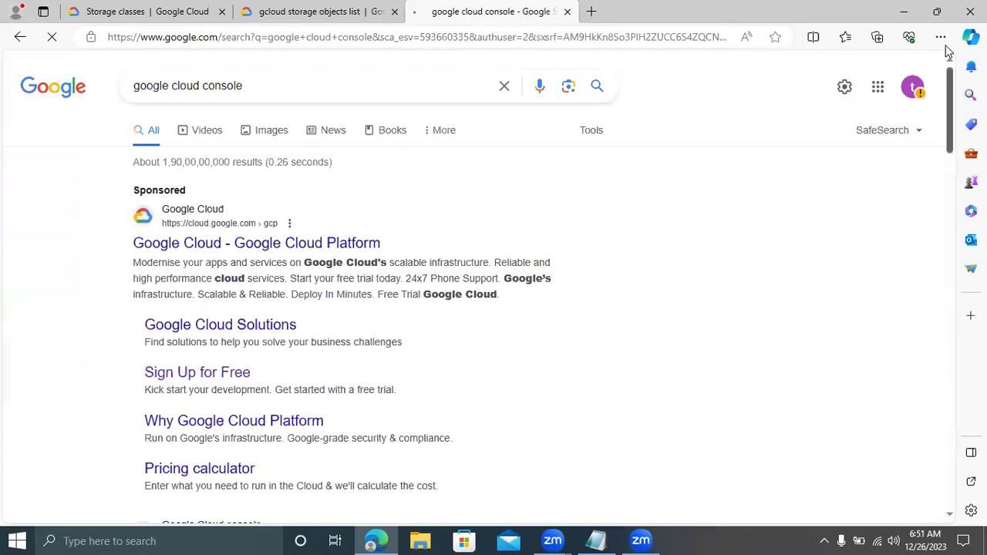
scroll(960, 162, "down", 4)
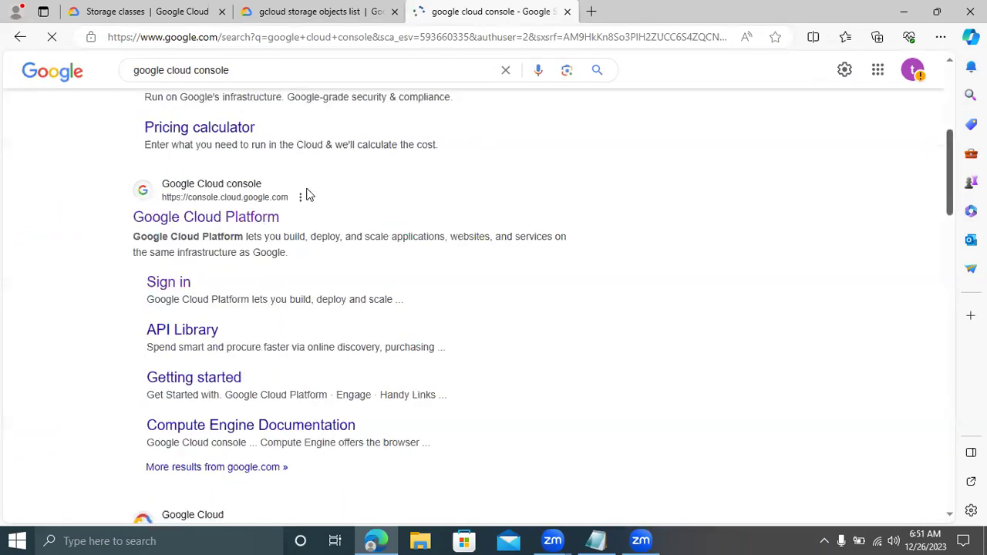
left_click(221, 219)
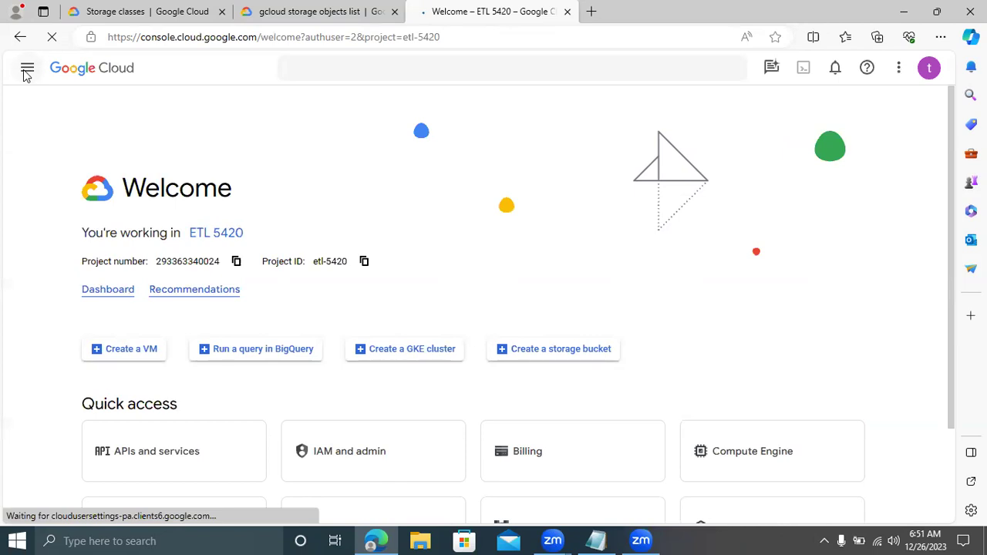
Step: Open the Buckets page of Cloud Storage in the ETL 5420 project
left_click(27, 71)
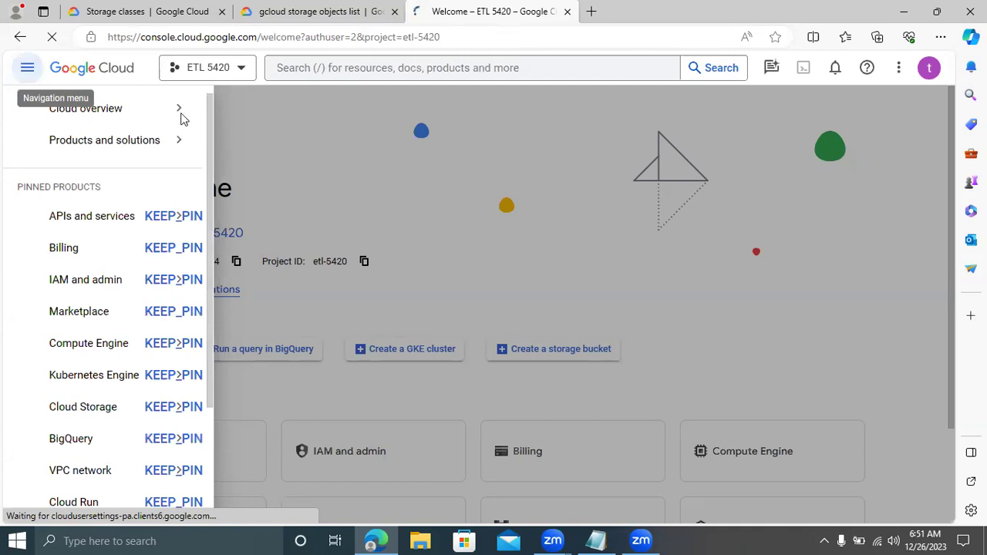
left_click(27, 70)
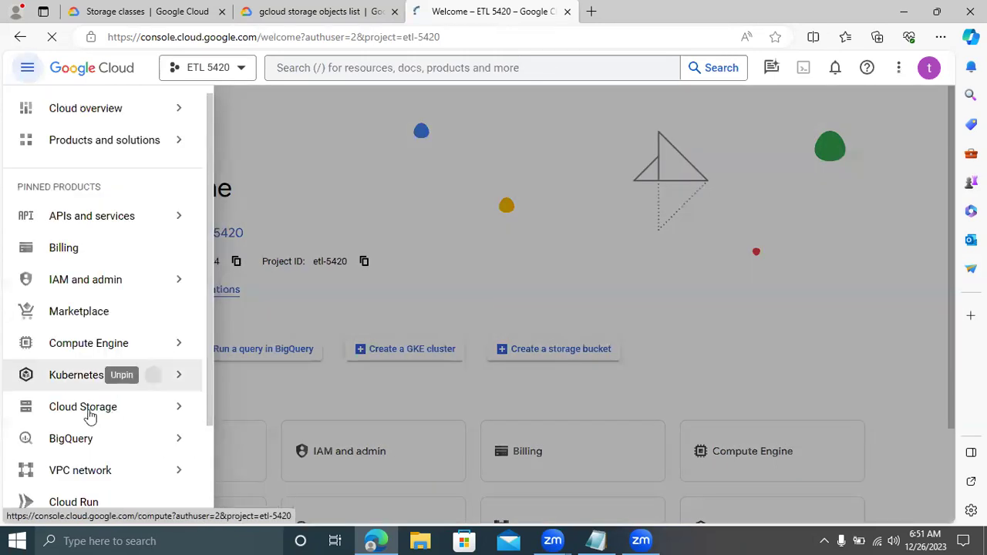
mouse_move(74, 416)
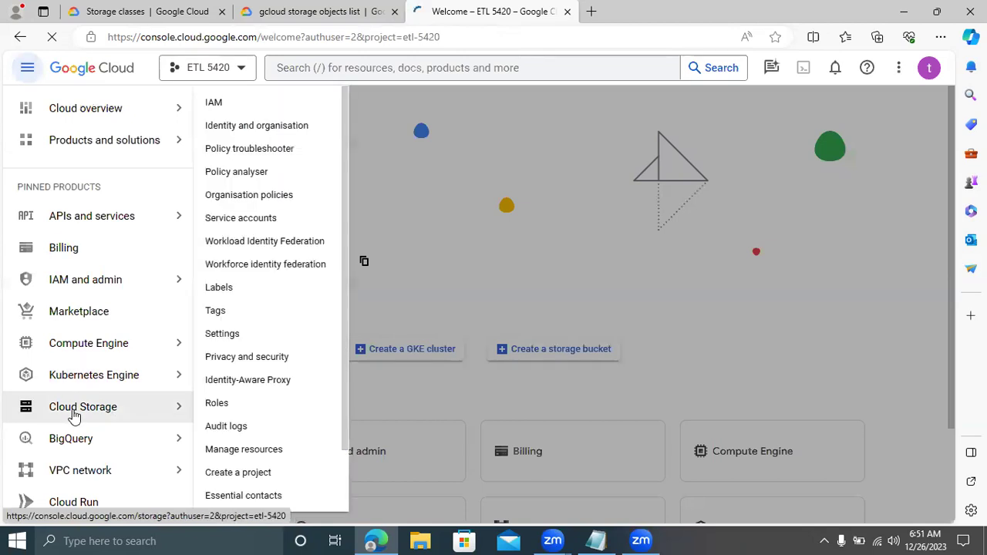
left_click(74, 415)
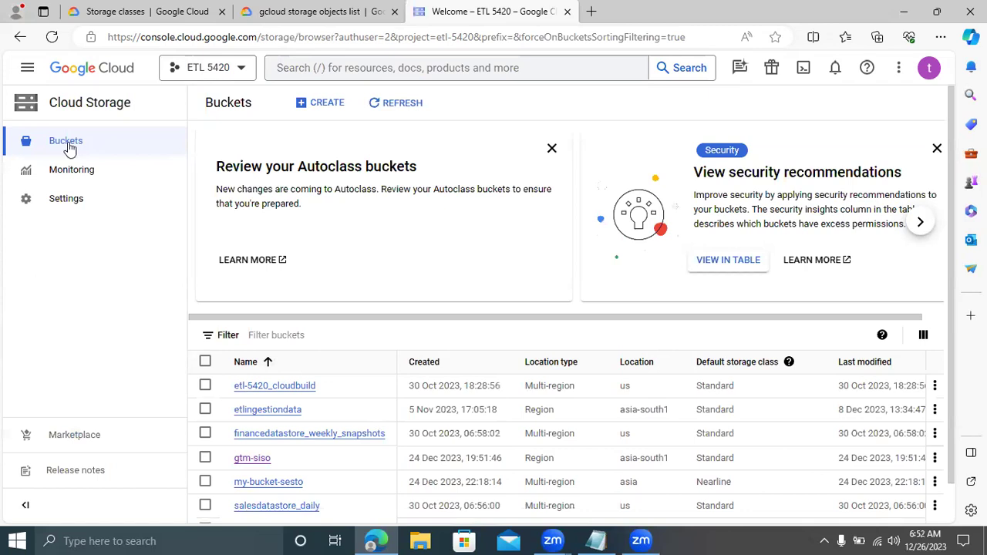
left_click(99, 153)
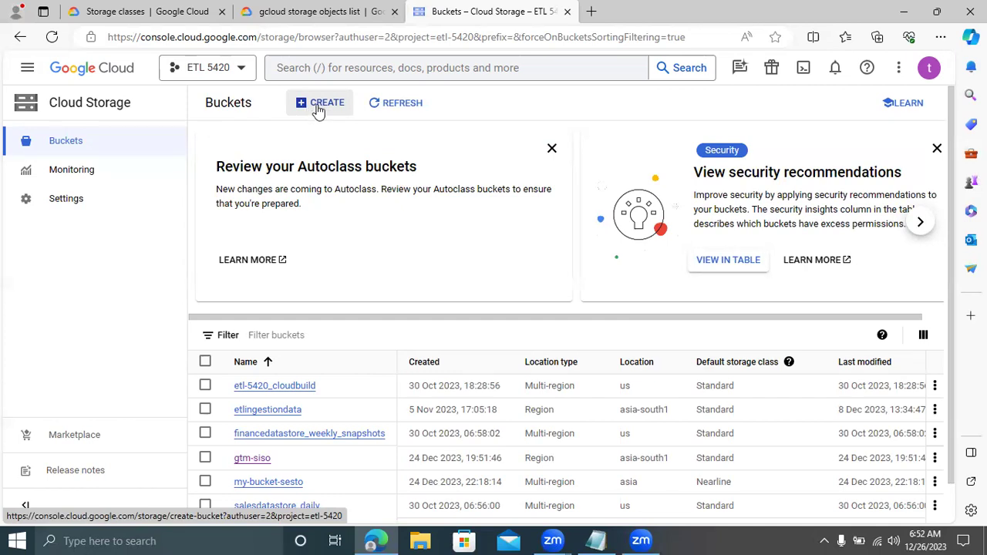
Step: Start creating a storage bucket named data-cubes and continue to the data location settings
left_click(319, 109)
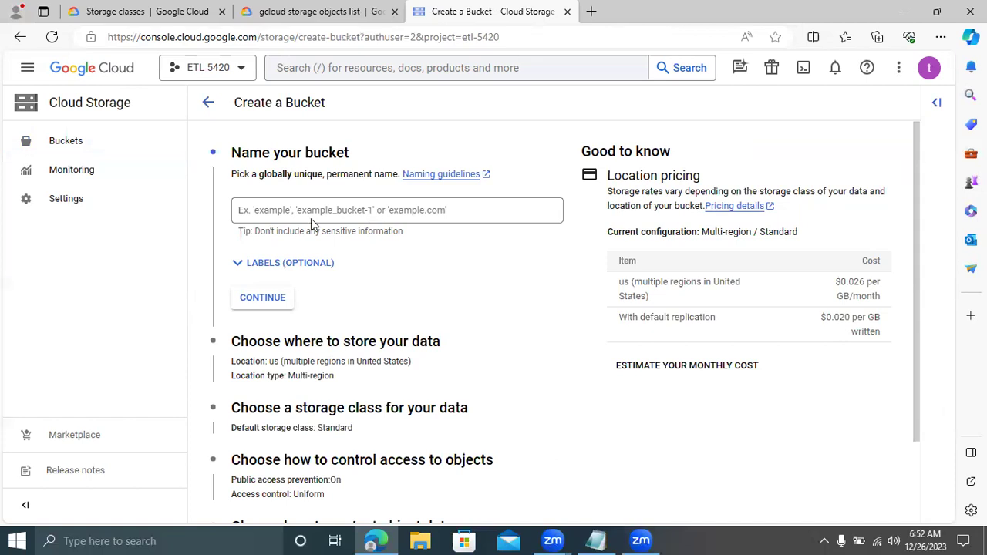
left_click(286, 212)
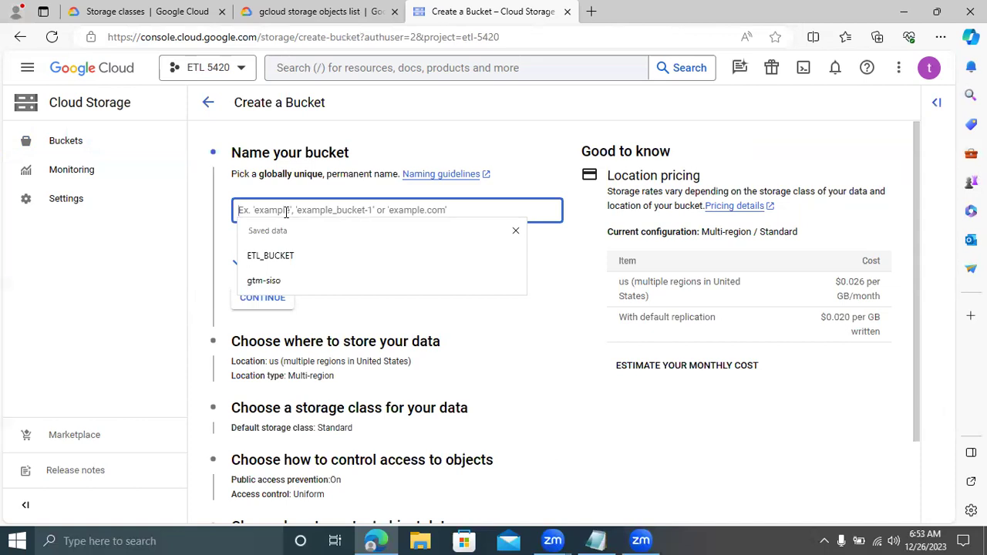
type("data")
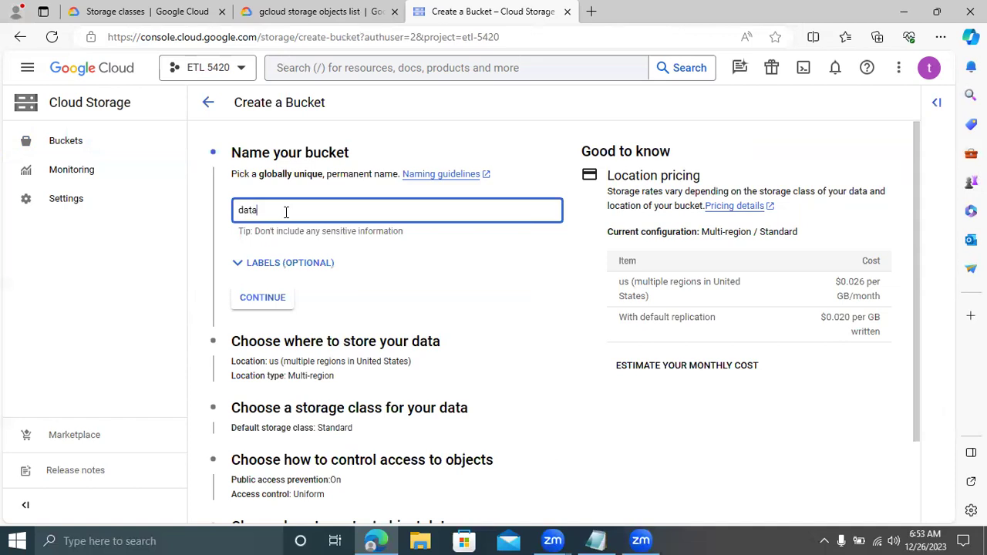
type("-cubes")
left_click(457, 261)
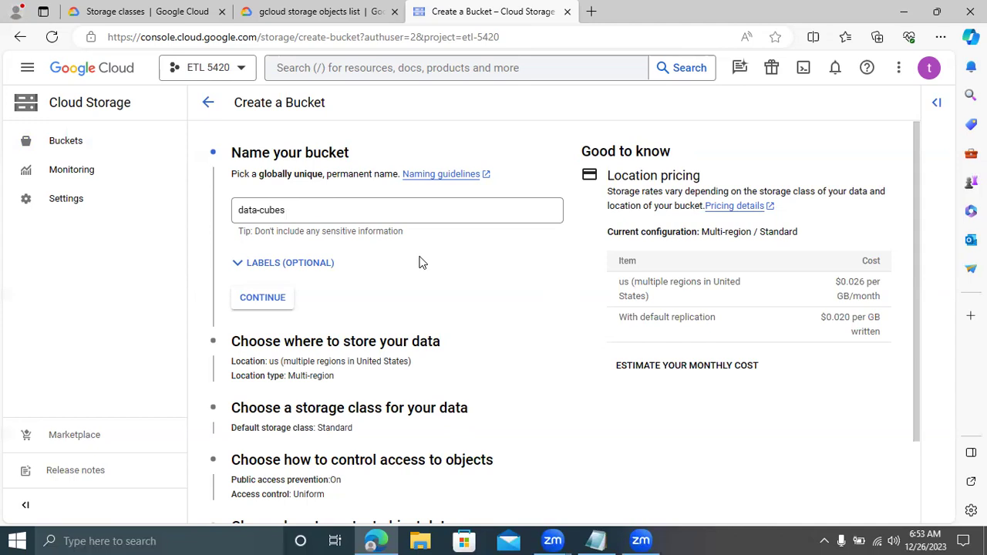
left_click(264, 301)
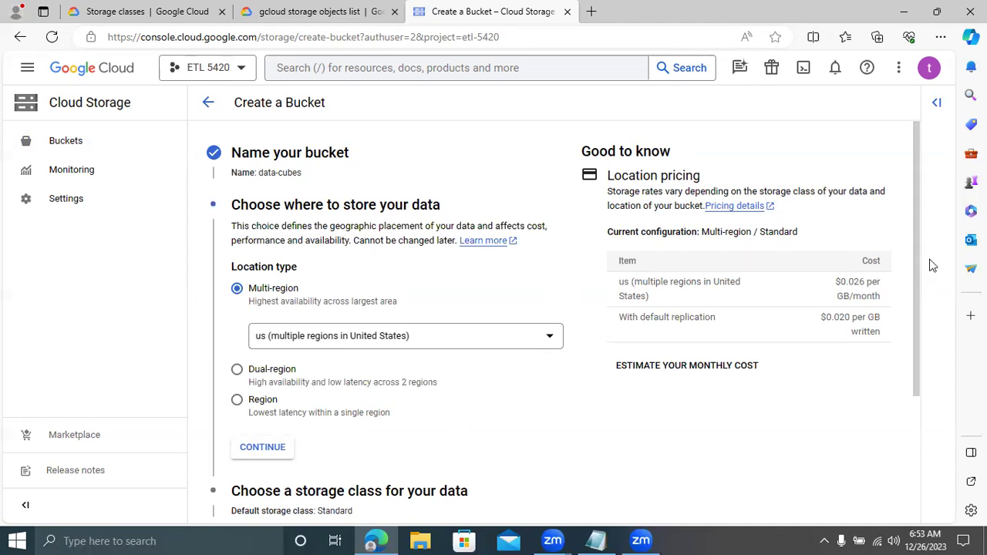
Step: Set the bucket's location type to Region and choose asia-south1 (Mumbai)
scroll(923, 255, "down", 1)
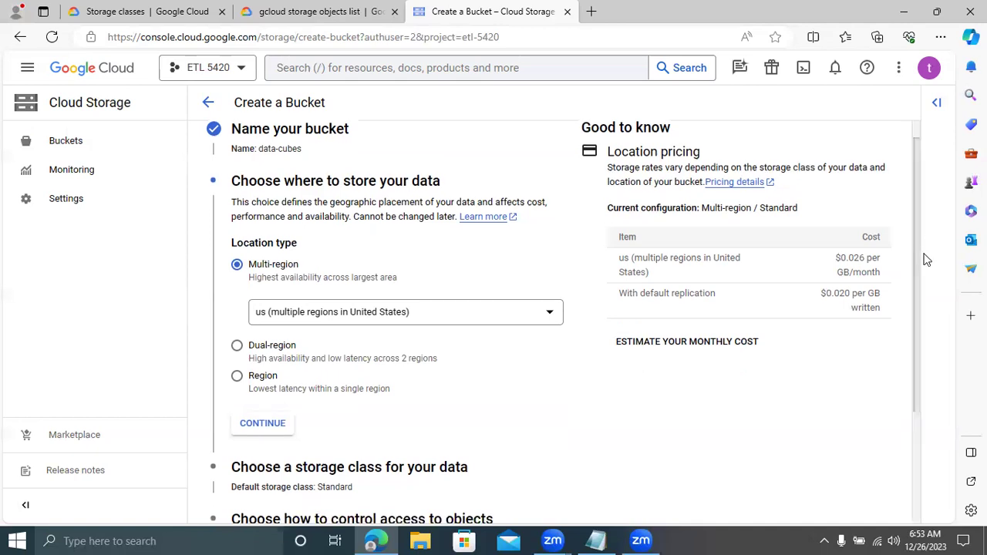
scroll(928, 260, "down", 1)
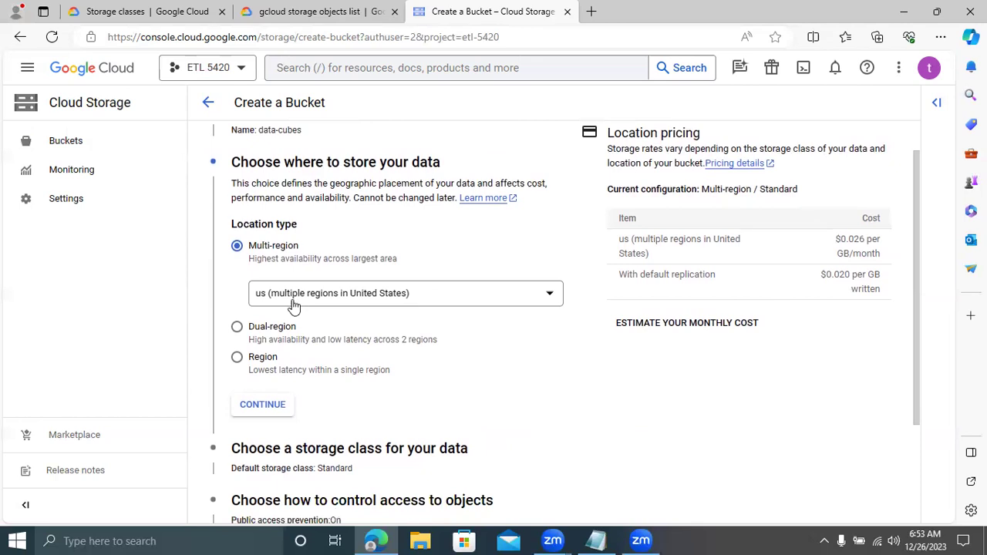
left_click(237, 363)
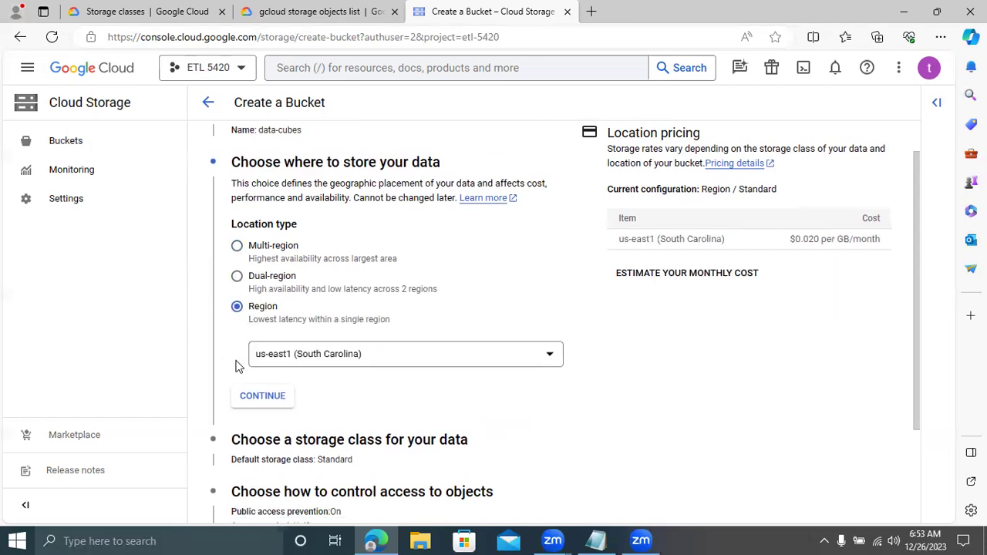
left_click(550, 359)
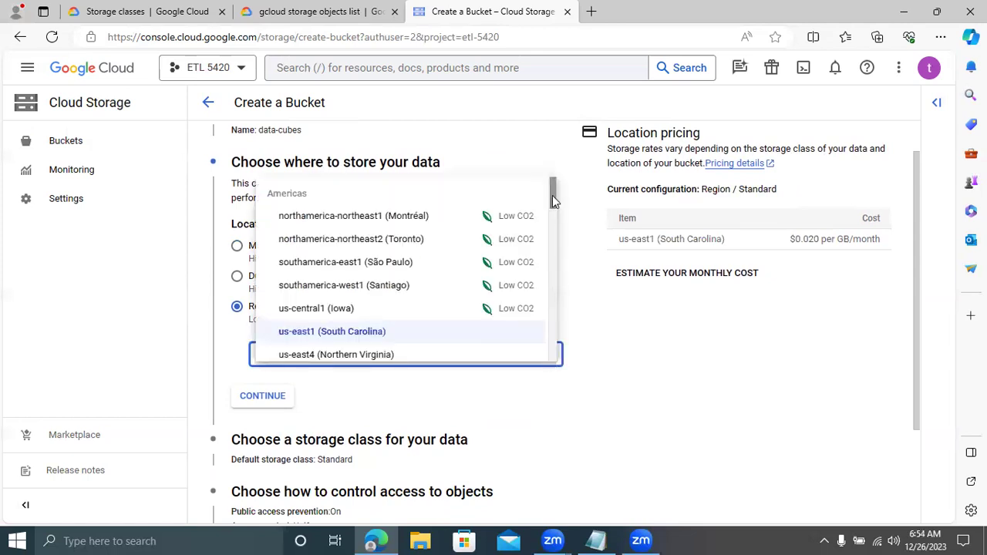
scroll(555, 259, "down", 5)
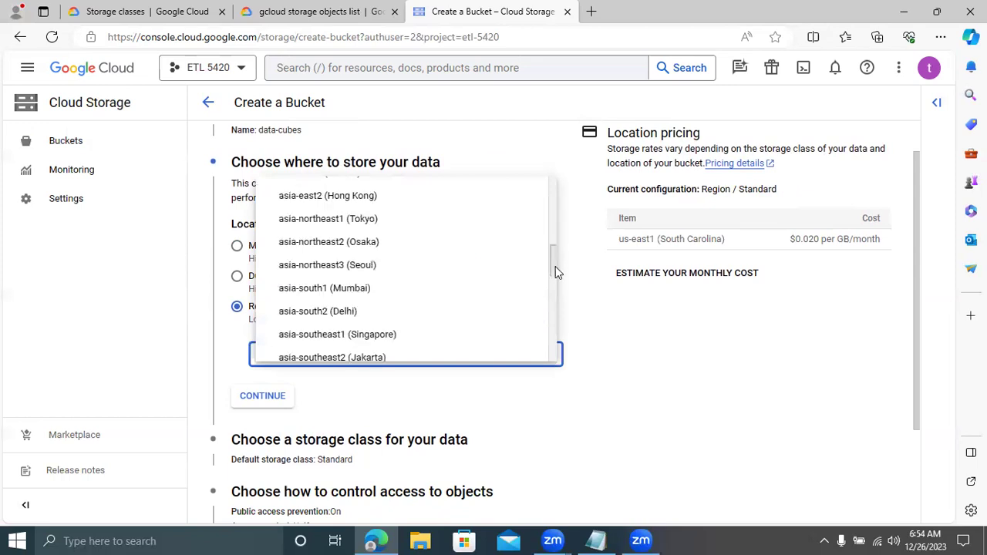
scroll(556, 266, "down", 1)
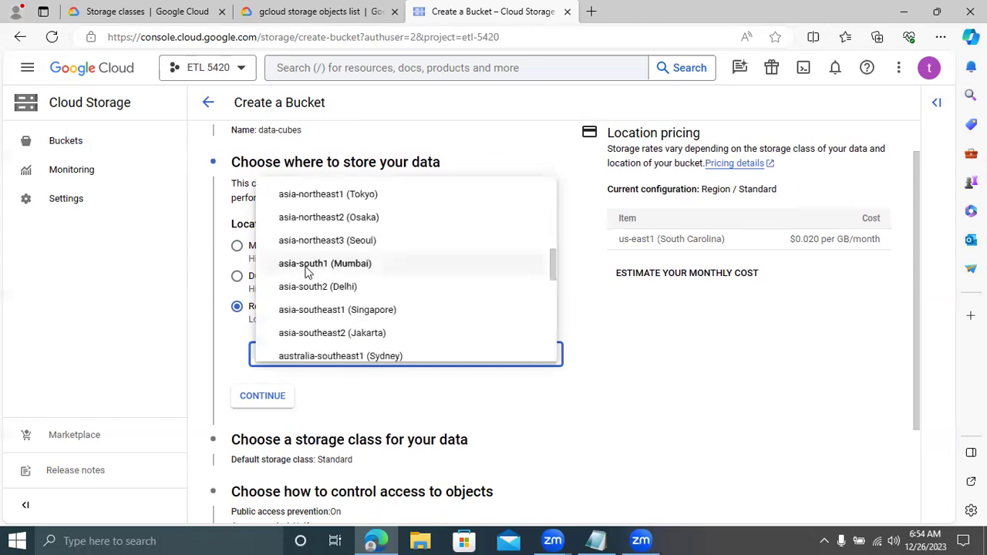
left_click(306, 266)
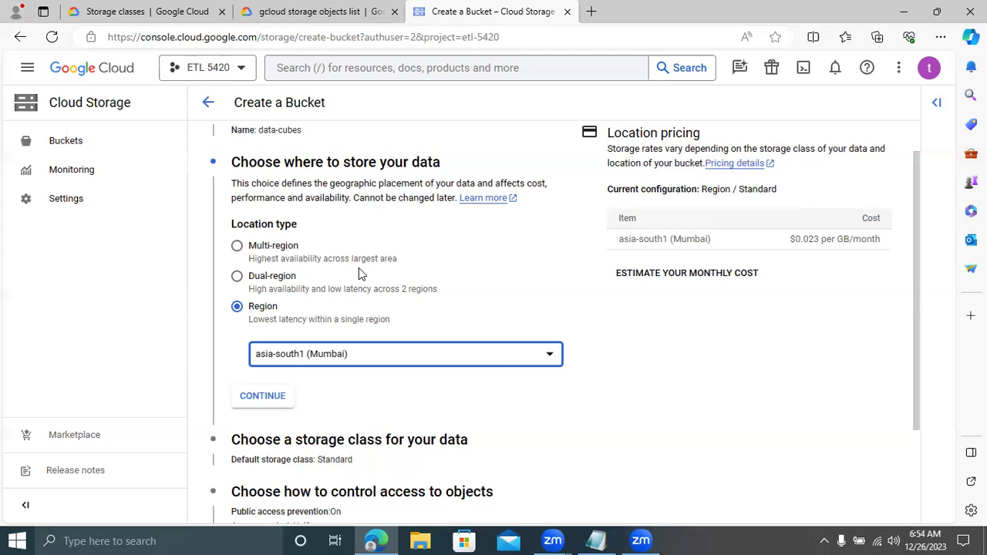
Step: Compare location pricing for Multi-region and Region, and set the bucket's location type to Dual-region
left_click(936, 294)
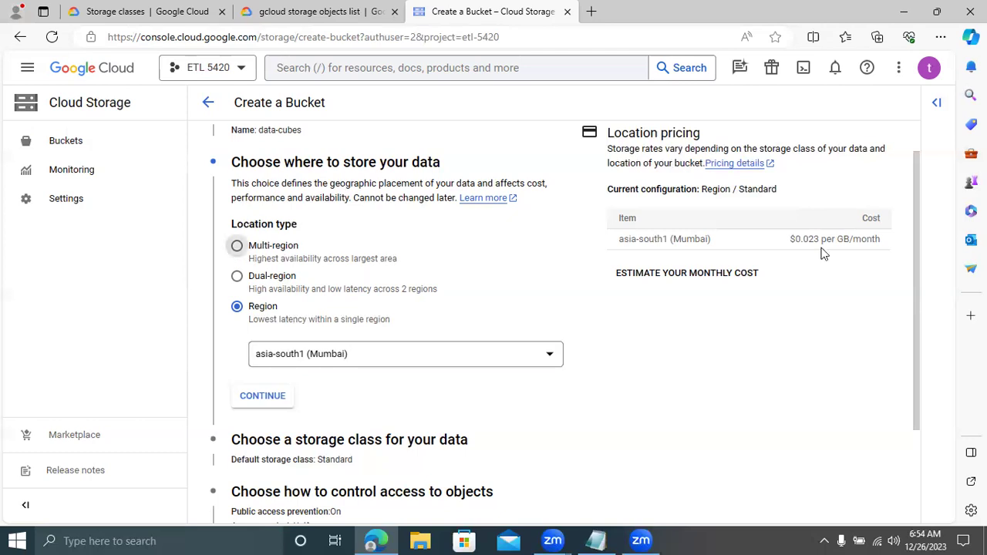
key("space")
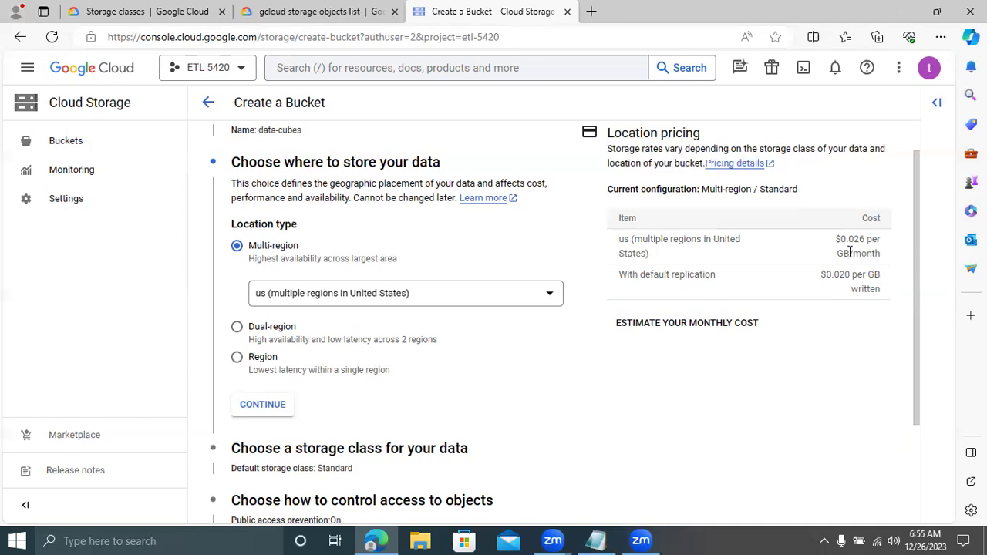
left_click(237, 359)
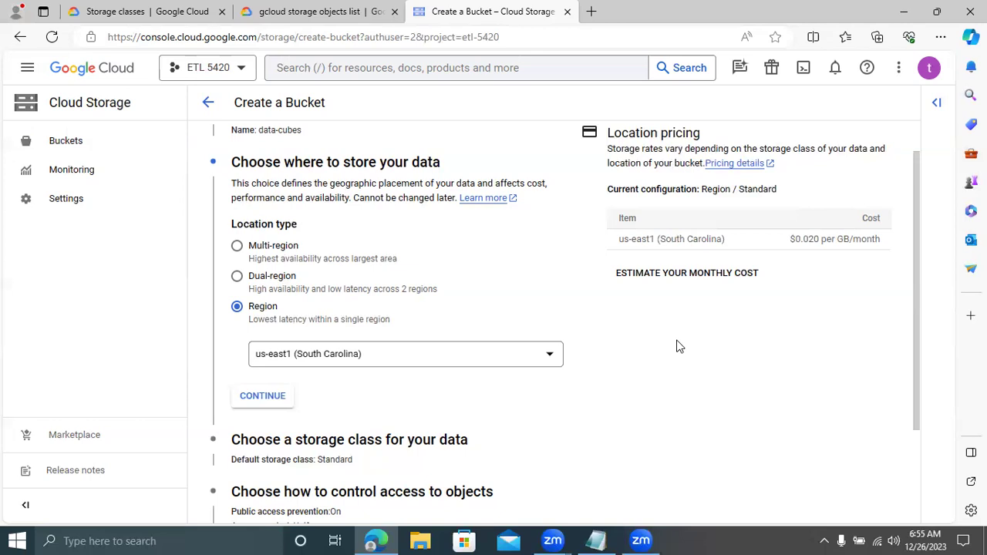
left_click(237, 276)
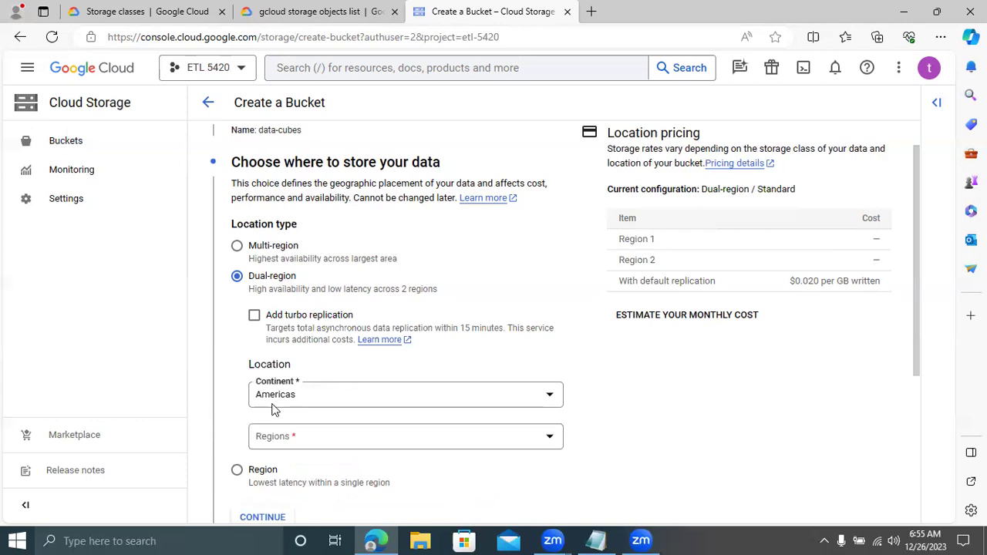
Step: Set the bucket's location type to Region and review the available regions from the Americas to the Middle East
left_click(237, 247)
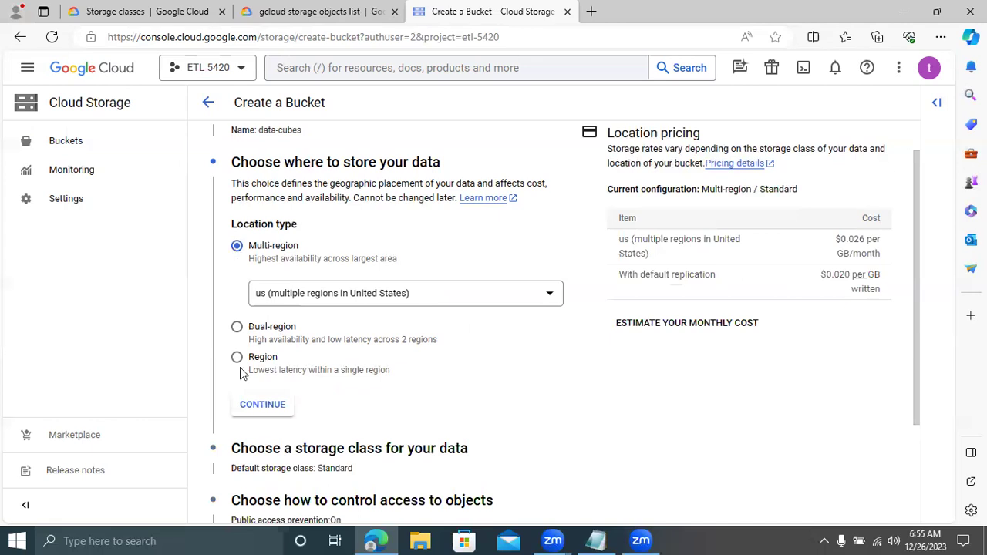
left_click(237, 358)
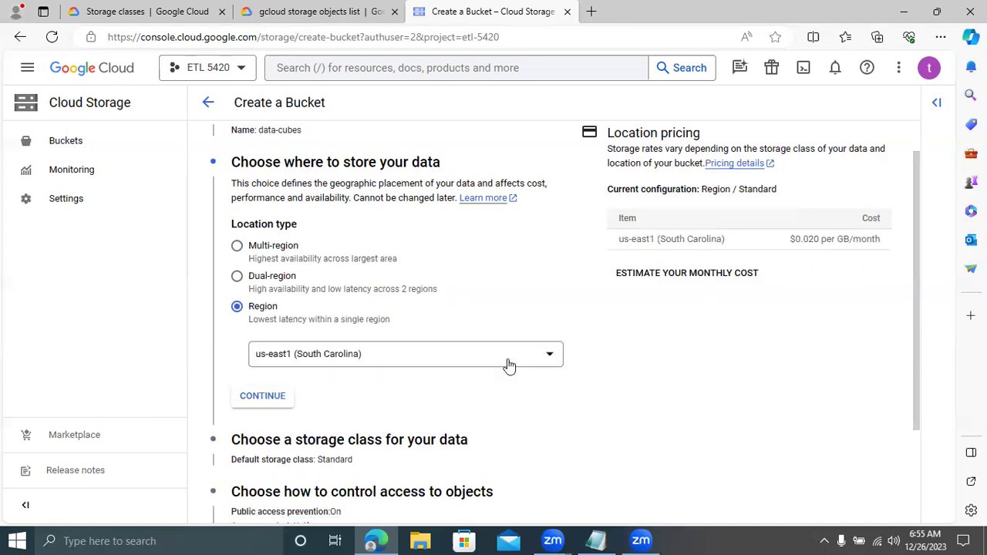
left_click(550, 355)
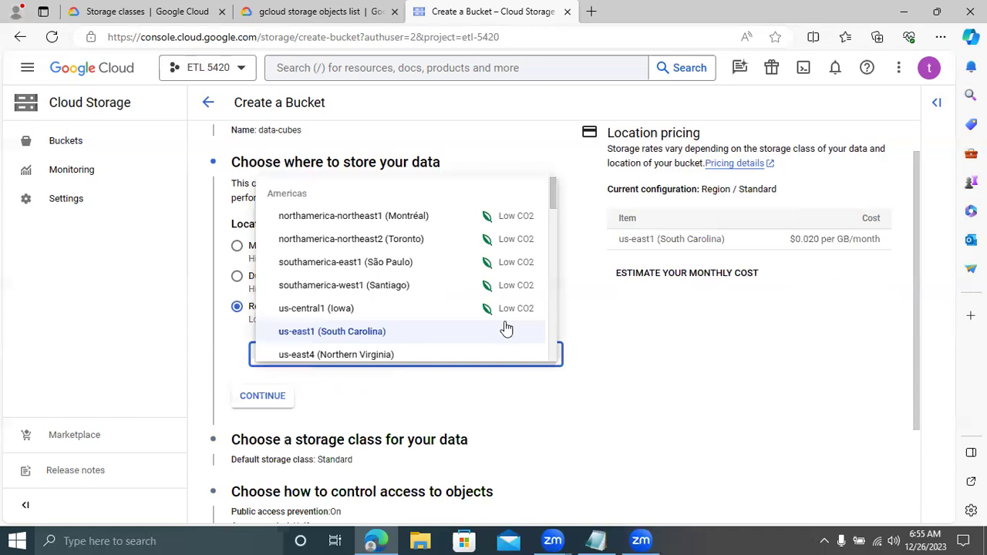
scroll(554, 220, "down", 1)
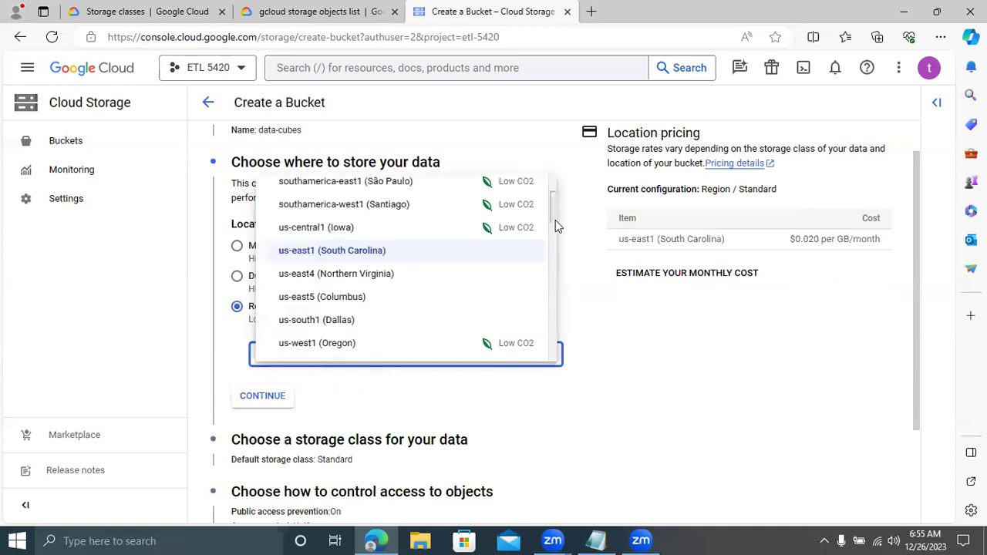
scroll(555, 224, "down", 1)
scroll(559, 270, "down", 2)
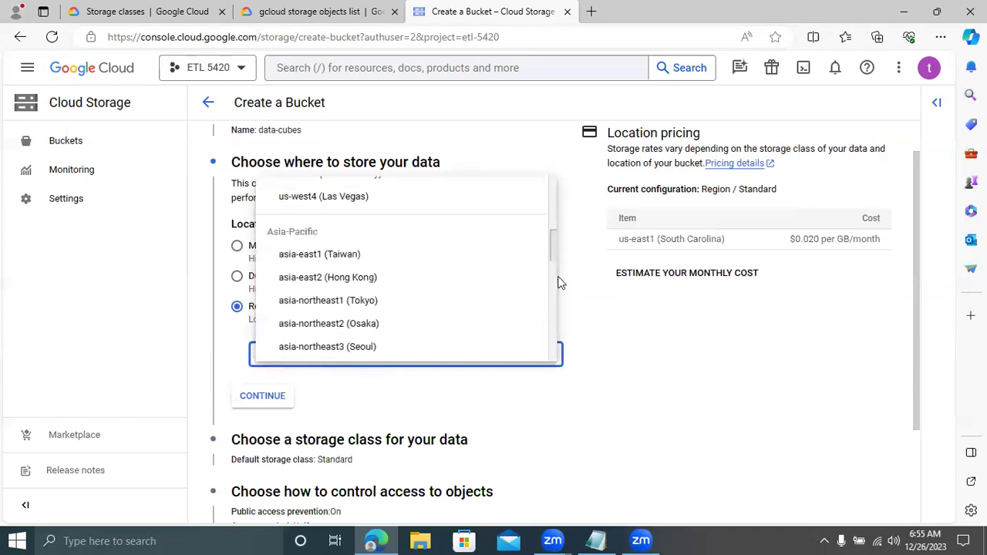
scroll(560, 284, "down", 2)
scroll(554, 205, "down", 6)
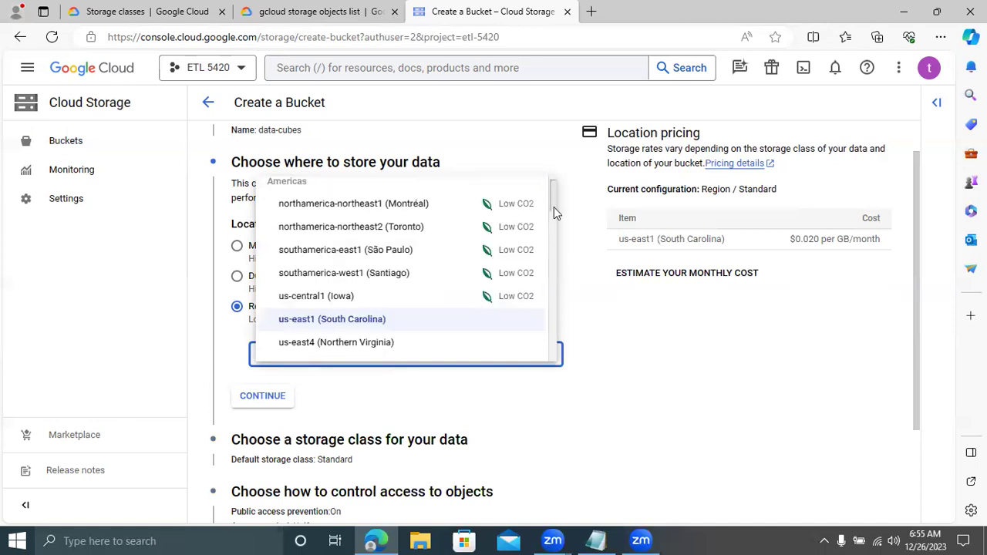
scroll(553, 222, "down", 2)
scroll(560, 270, "down", 2)
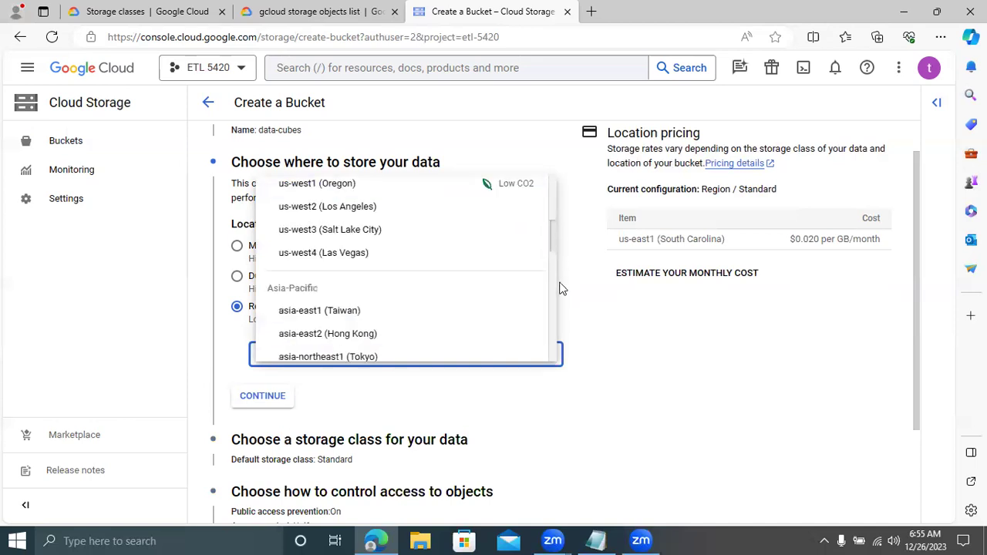
scroll(561, 300, "down", 5)
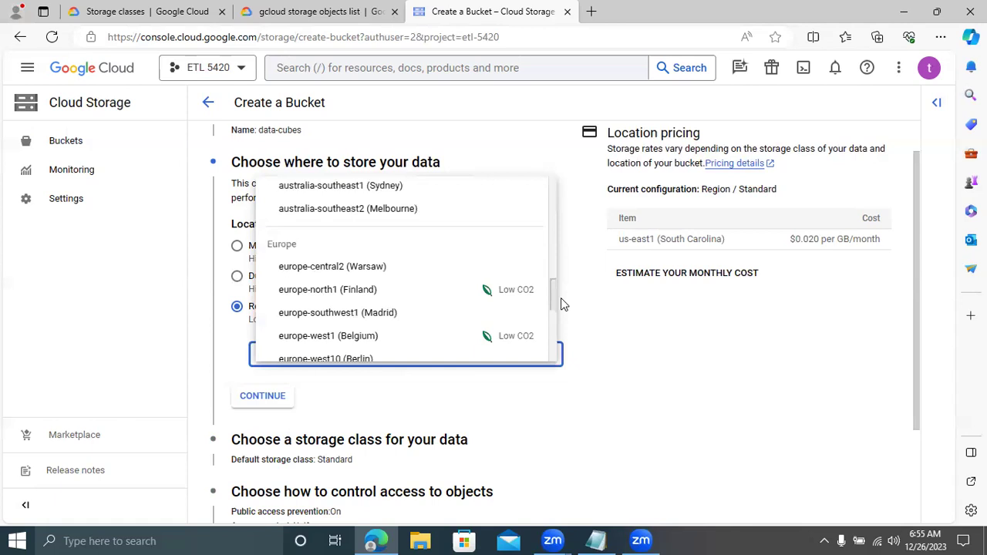
scroll(561, 300, "down", 1)
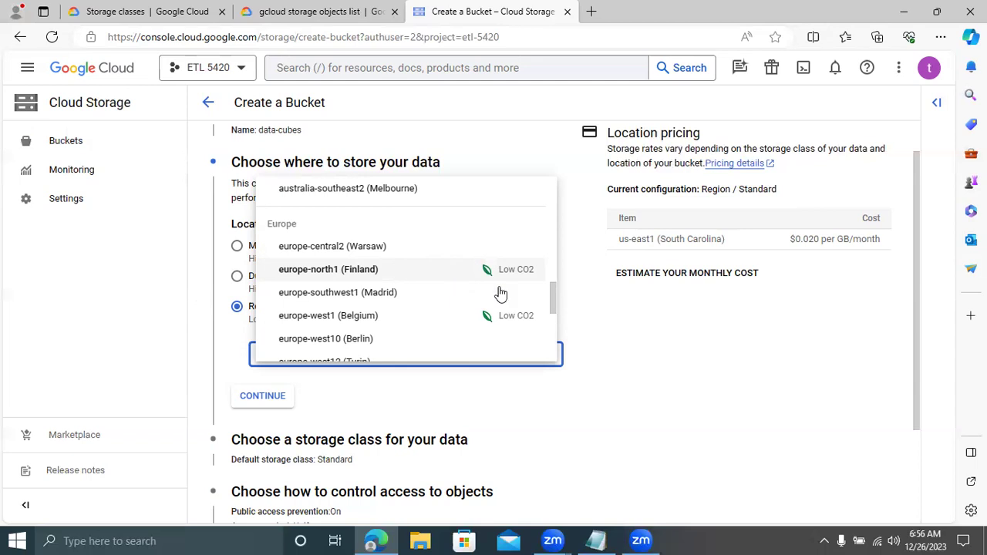
left_click_drag(553, 308, 553, 310)
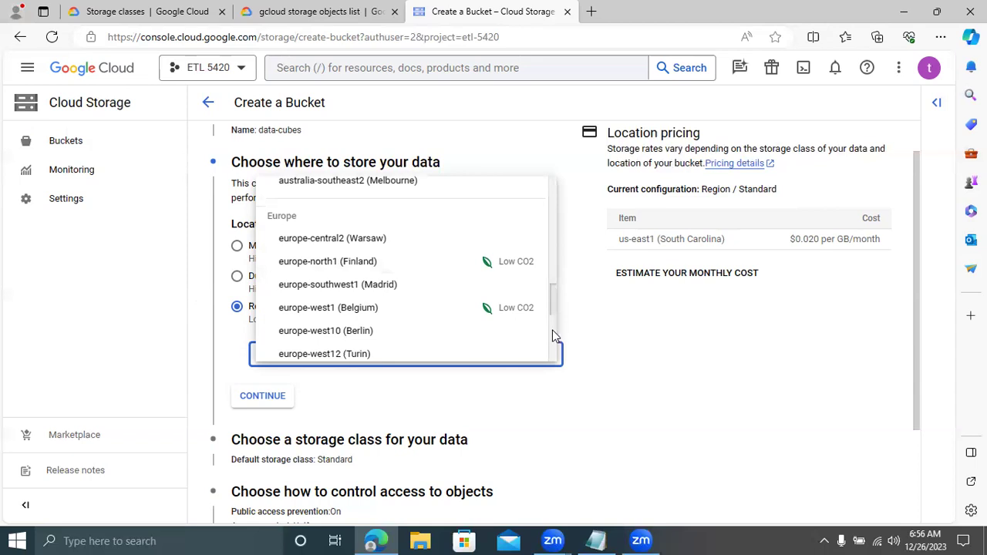
scroll(554, 340, "down", 3)
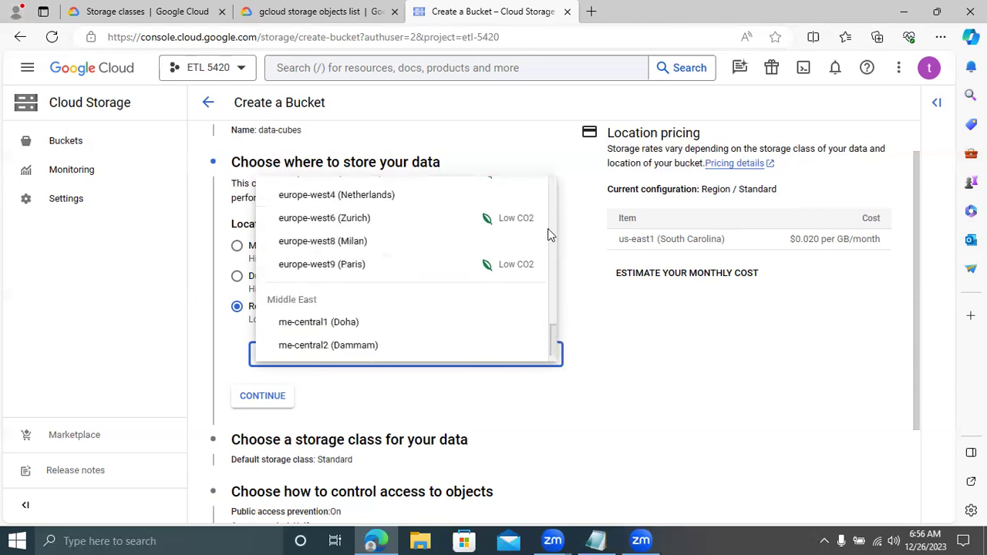
scroll(550, 232, "up", 10)
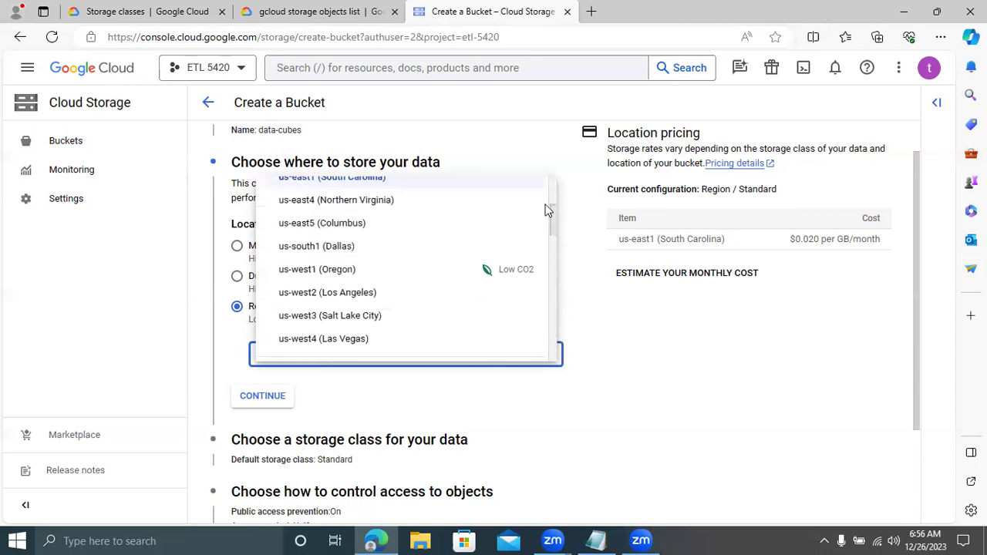
Step: Choose asia-south1 (Mumbai) as the bucket's region and continue to the storage class settings
left_click(551, 256)
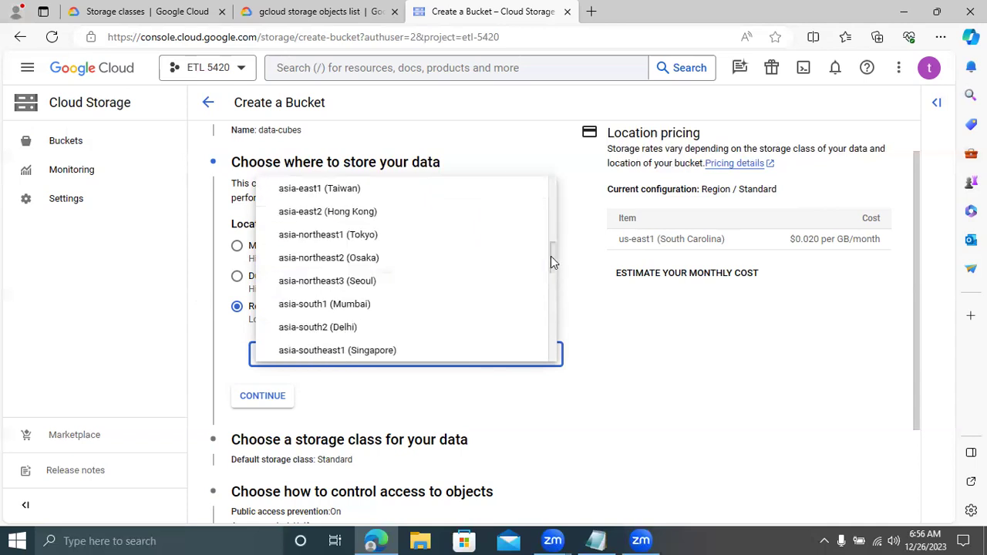
left_click(361, 307)
left_click(263, 397)
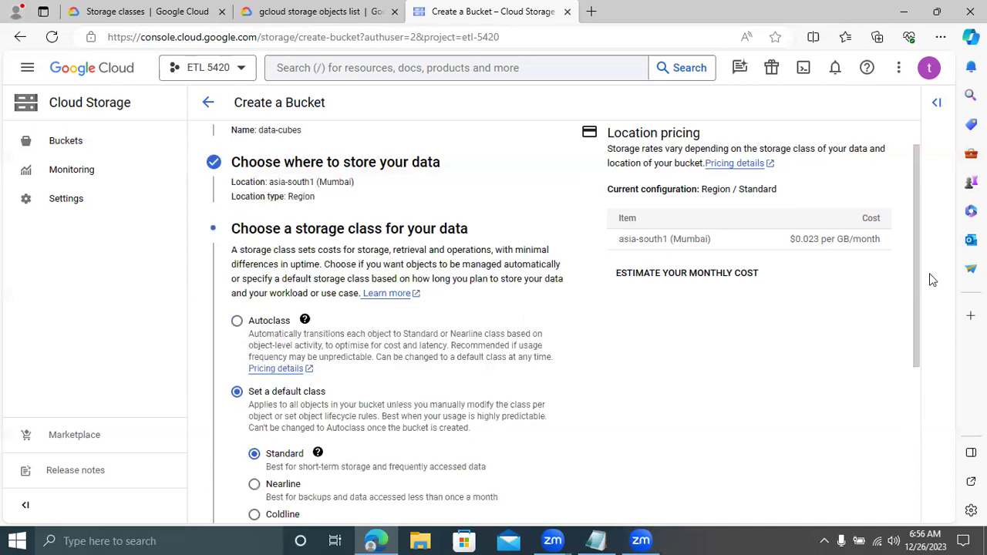
Step: Review the storage class options, comparing Autoclass with setting a default class
scroll(910, 301, "down", 2)
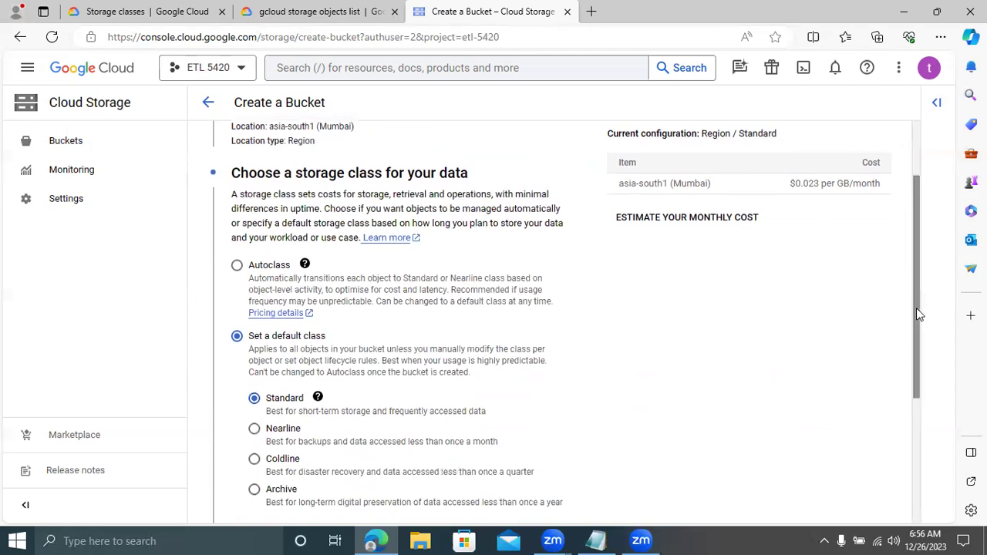
left_click_drag(918, 314, 918, 349)
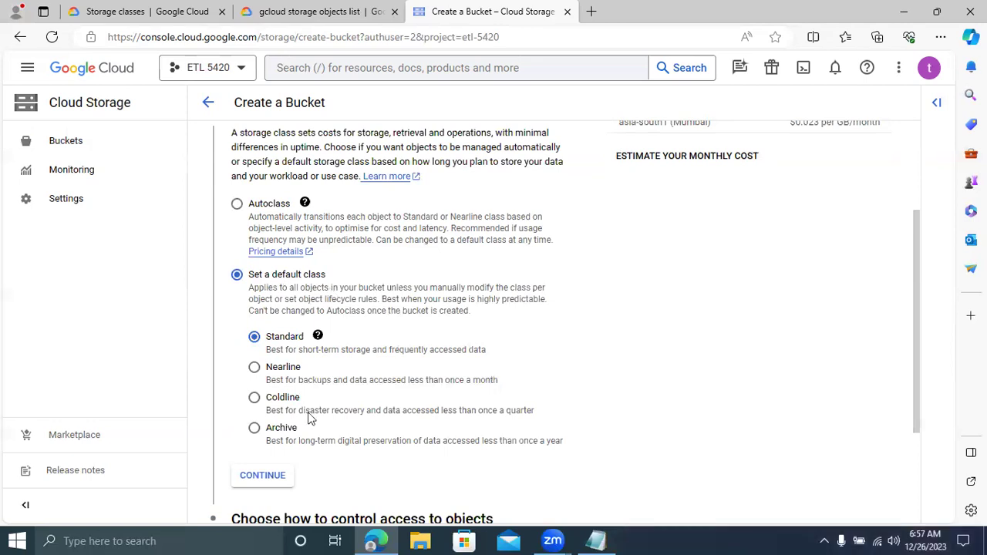
left_click(237, 205)
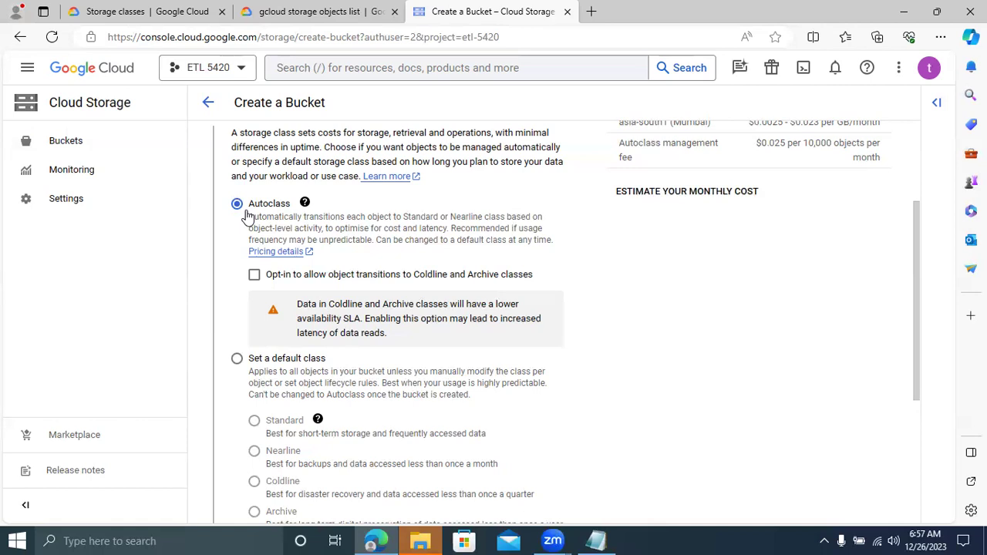
left_click(237, 360)
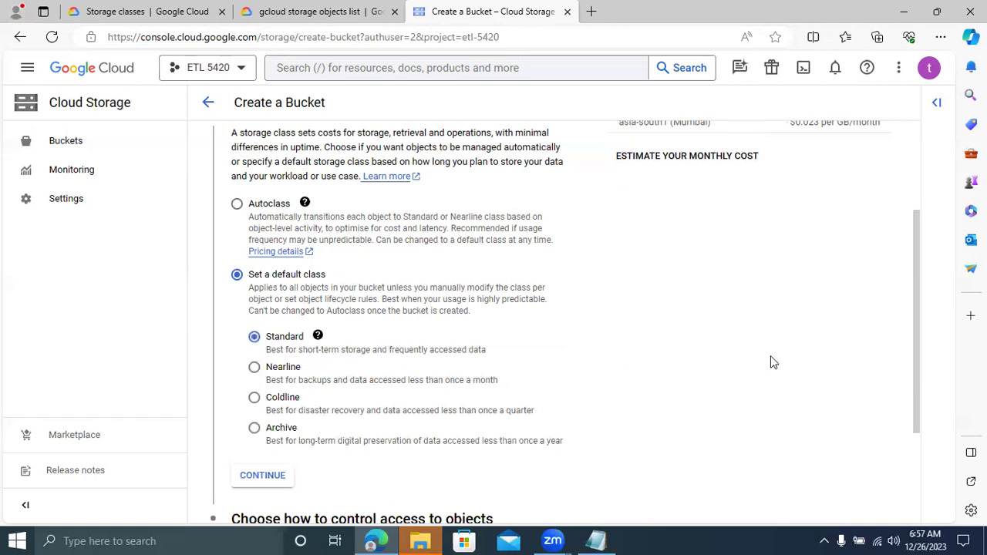
left_click_drag(919, 255, 918, 223)
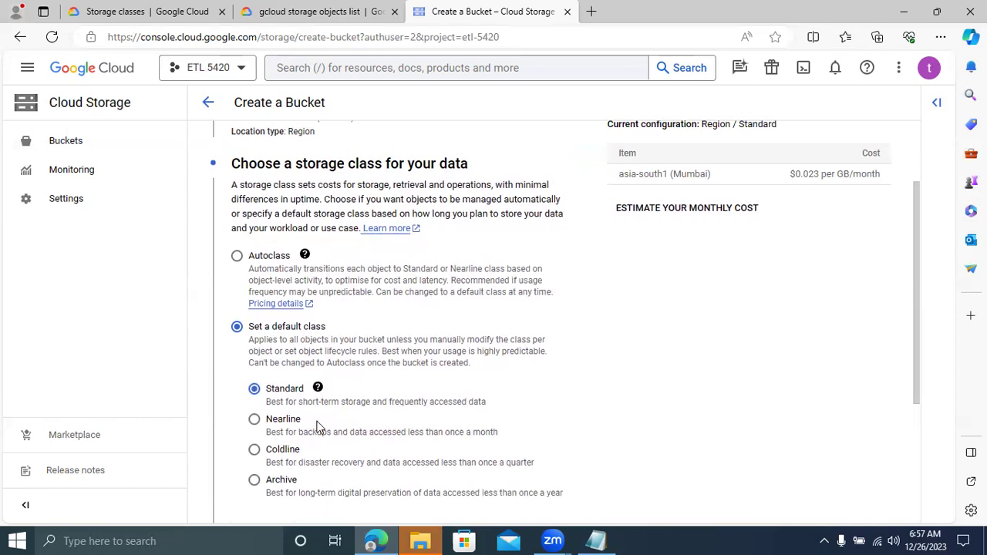
Step: Compare the asia-south1 storage pricing for the Coldline and Archive default classes
left_click(255, 452)
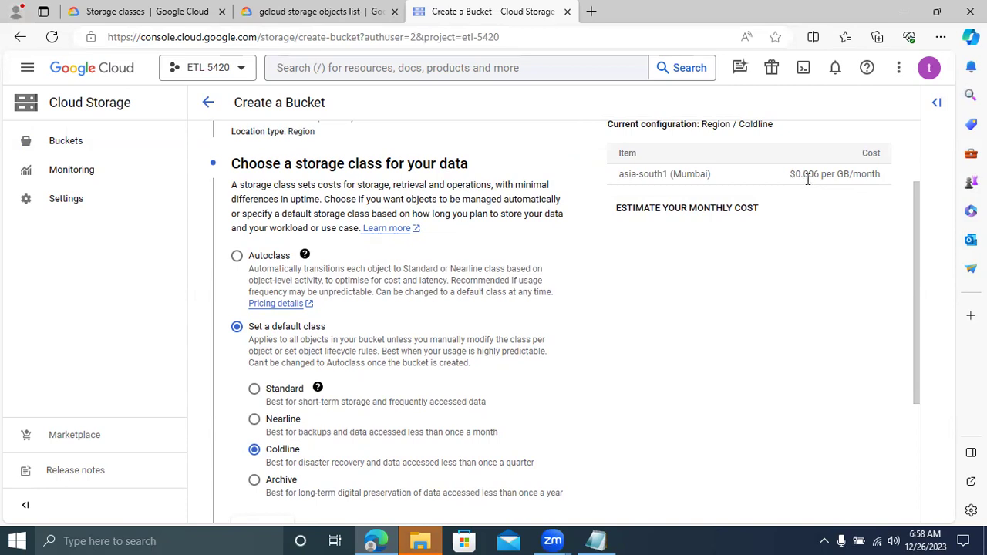
left_click(255, 483)
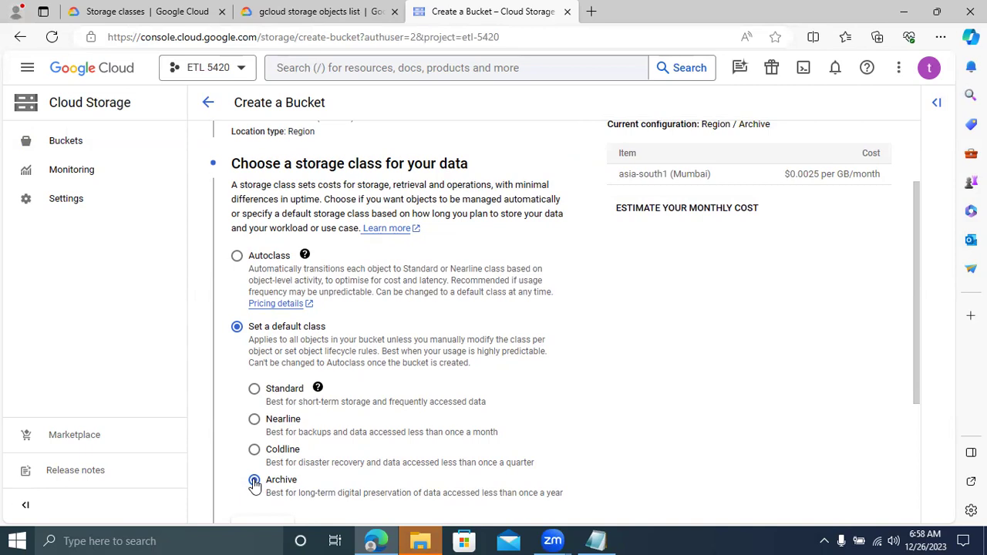
key("Up")
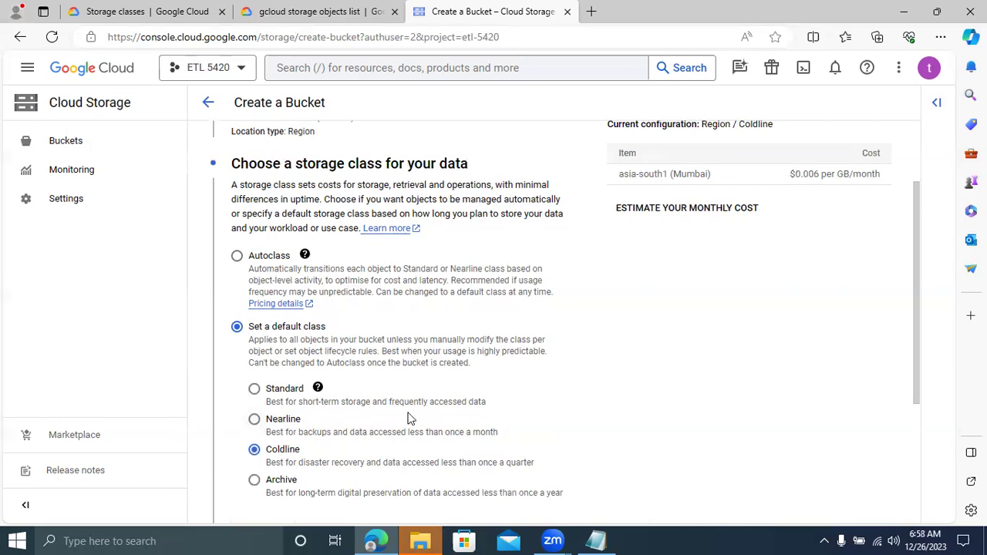
Step: Set the bucket's default storage class to Nearline and continue to the object access control settings
left_click(256, 421)
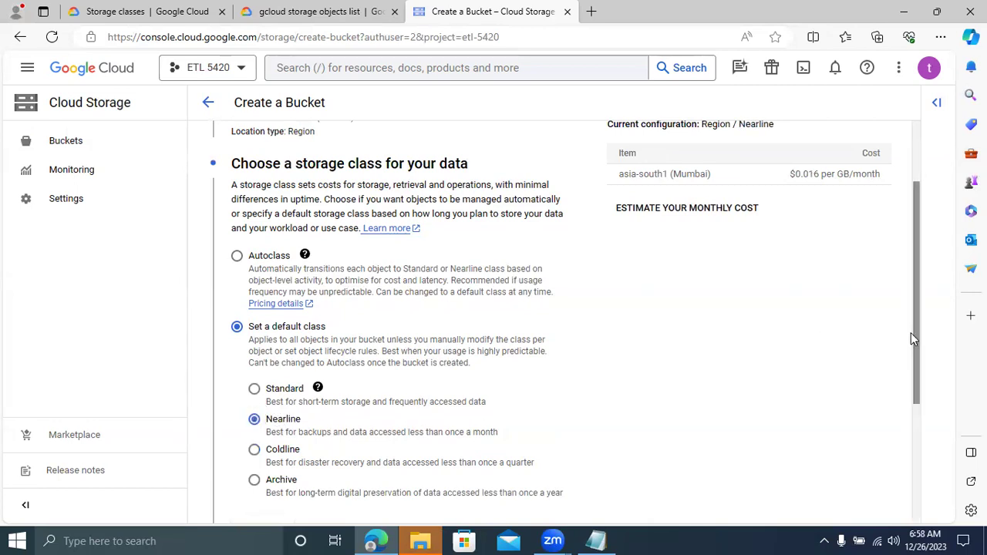
scroll(928, 397, "down", 2)
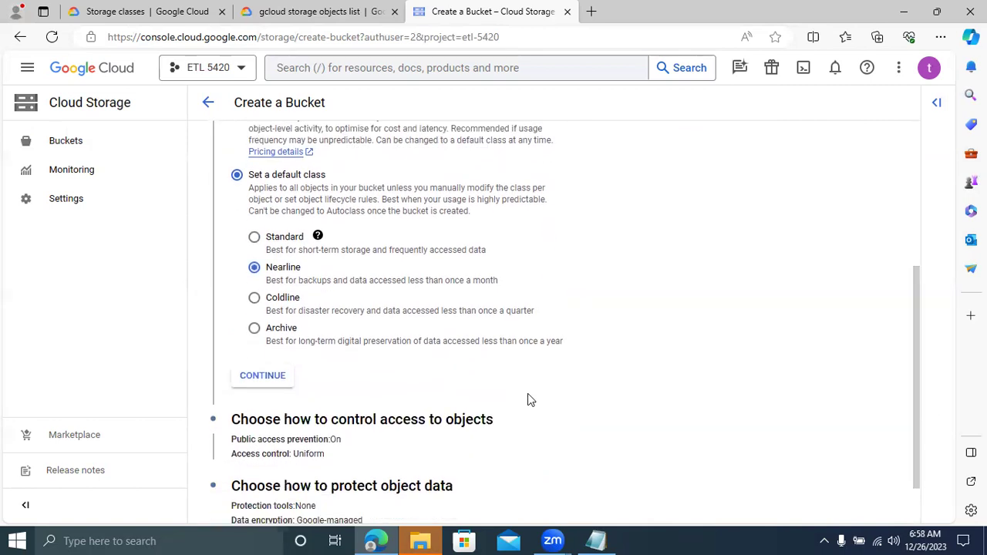
left_click(267, 377)
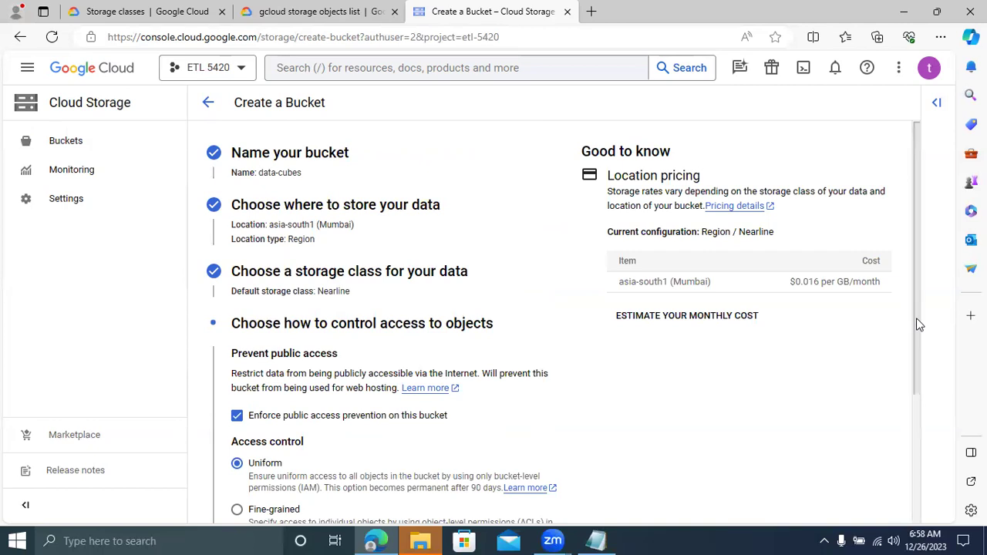
Step: Keep public access prevention enforced with Uniform access control and continue to the object data protection settings
scroll(926, 385, "down", 2)
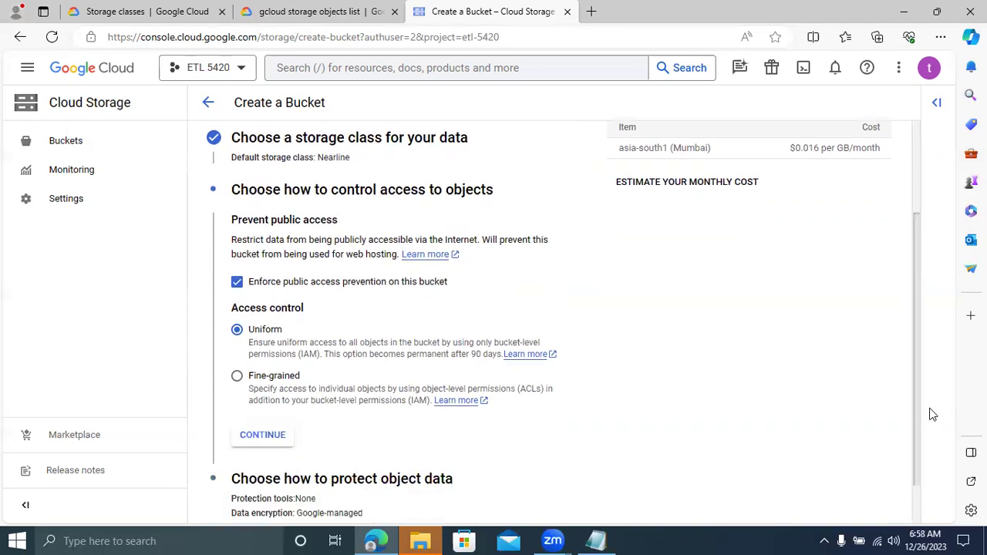
scroll(930, 409, "up", 1)
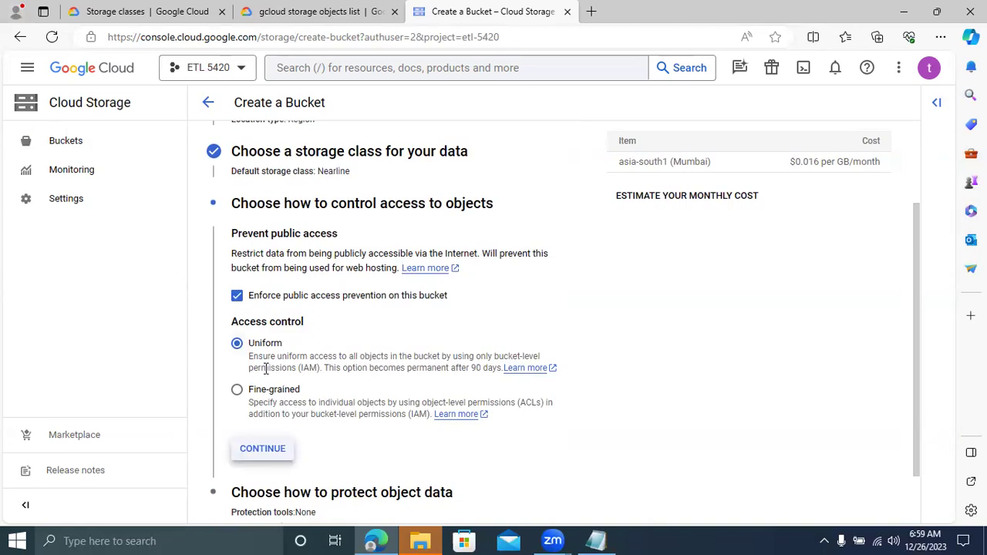
left_click(262, 449)
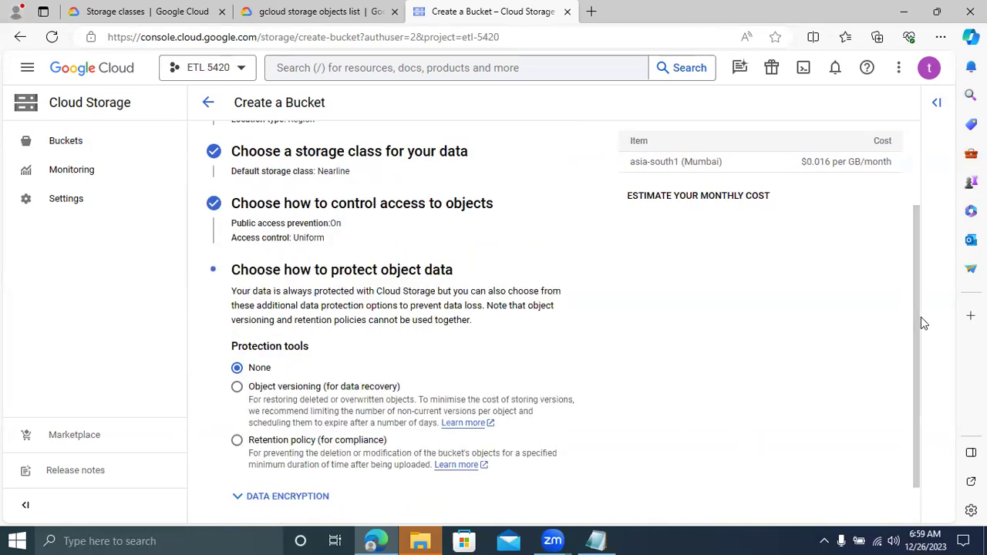
Step: Select object versioning as the protection tool and set the maximum number of versions per object to 10
scroll(919, 357, "down", 1)
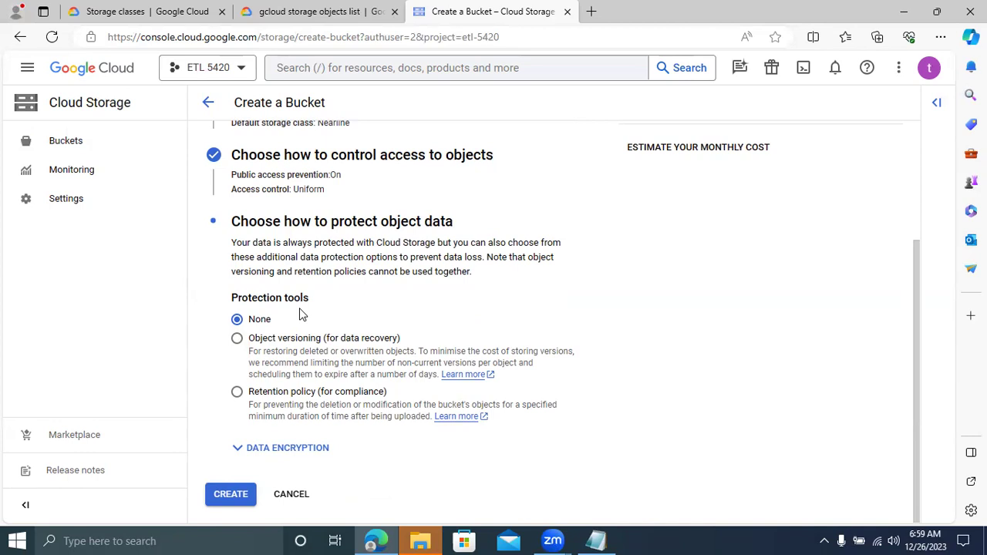
left_click(237, 339)
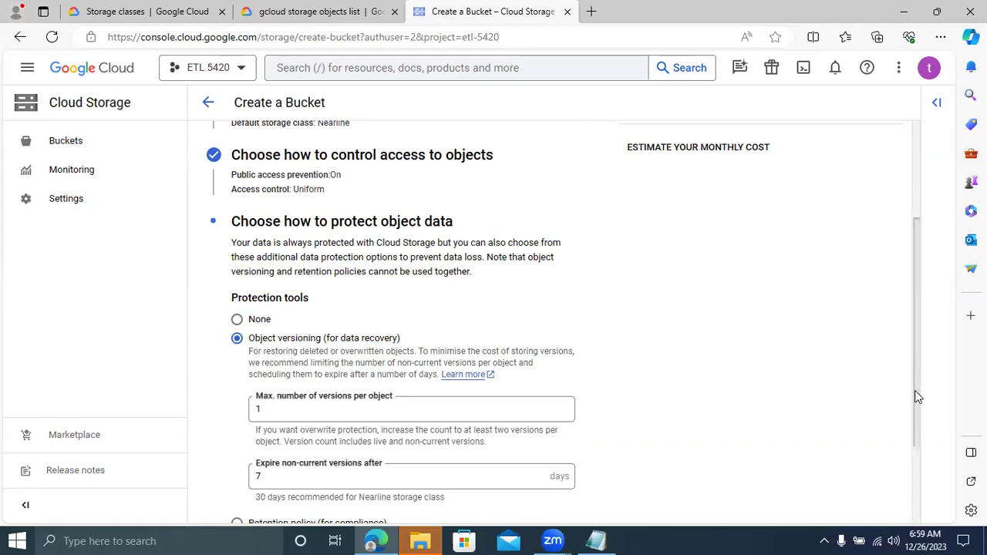
scroll(914, 390, "down", 2)
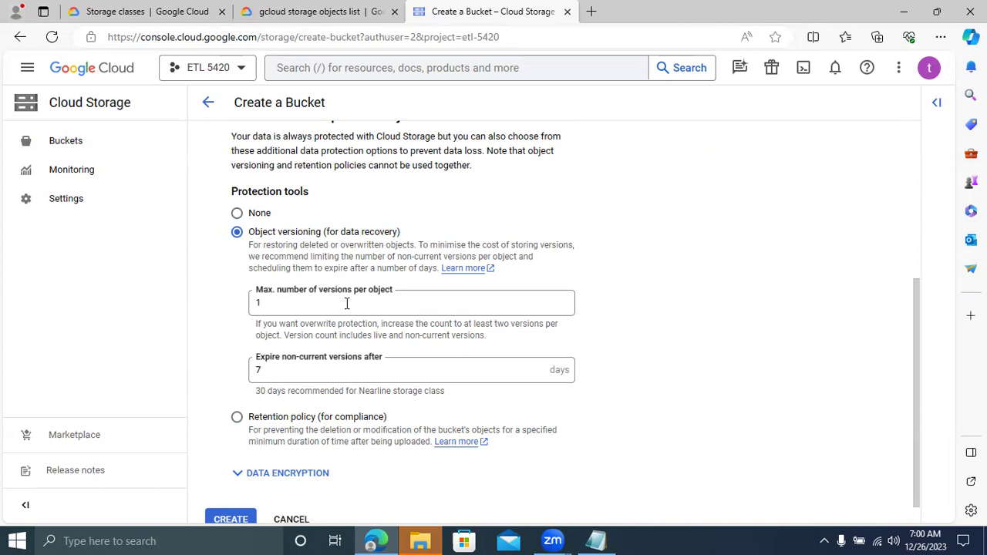
left_click(300, 303)
type("0")
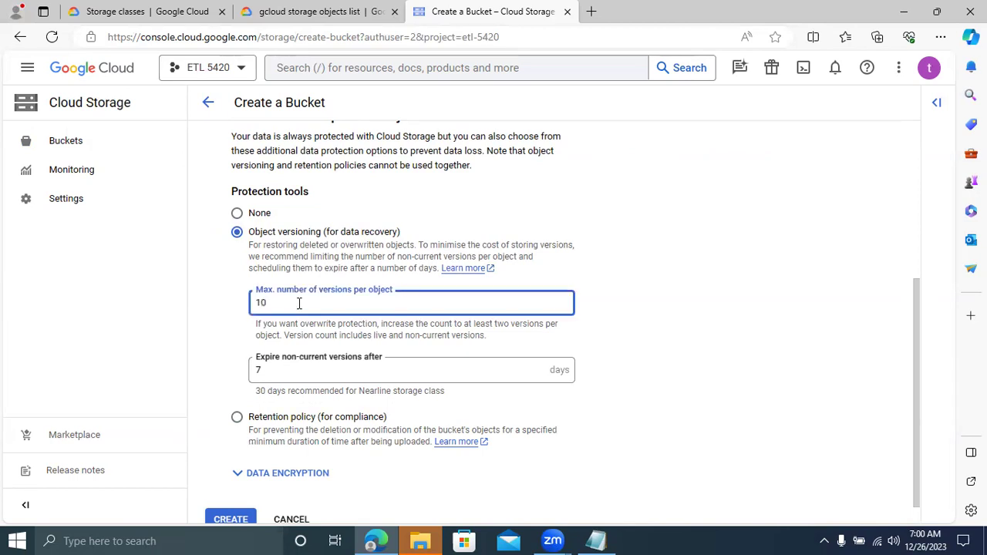
left_click(686, 329)
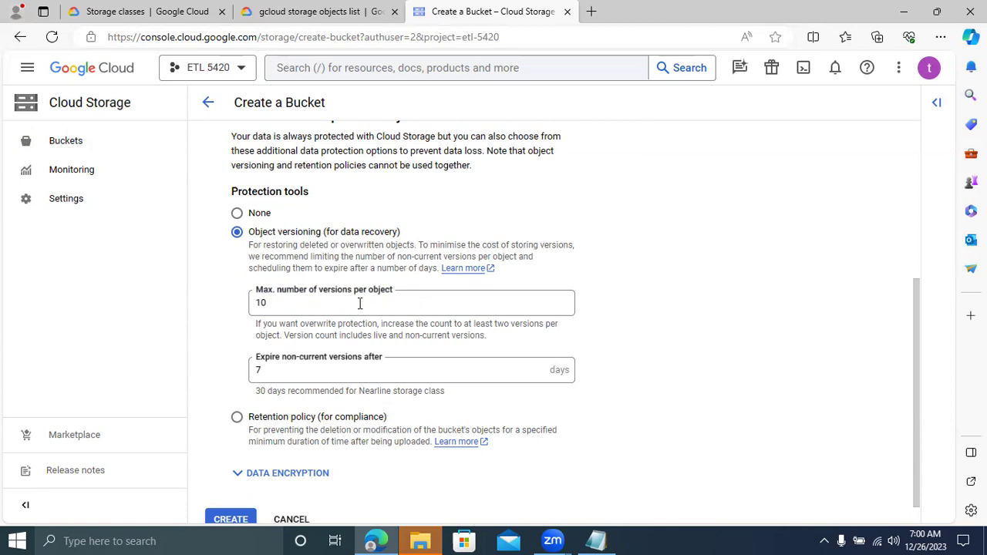
Step: Try a retention policy with a duration of 30 years as the bucket's protection tool, then clear the duration
left_click(237, 421)
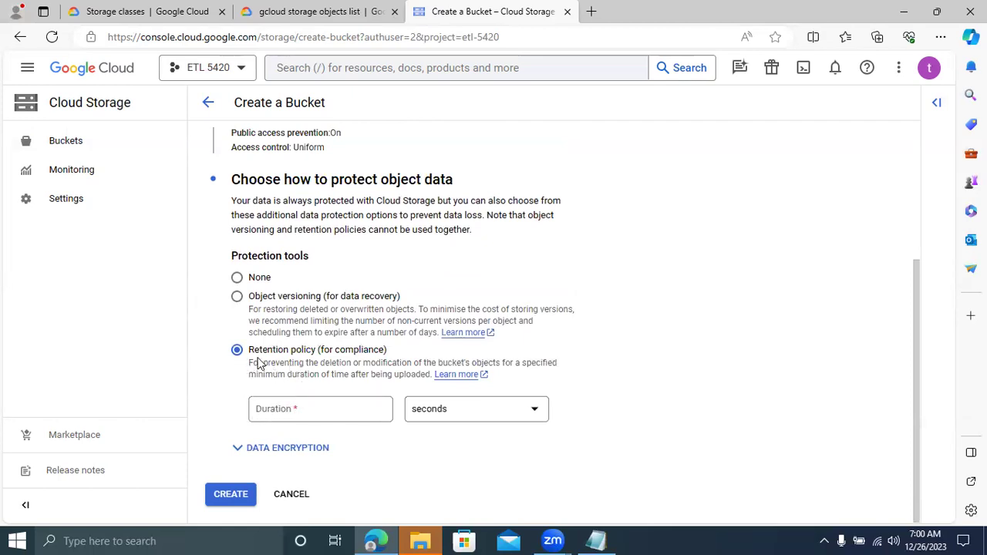
left_click(296, 415)
type("30")
left_click(669, 393)
left_click(535, 415)
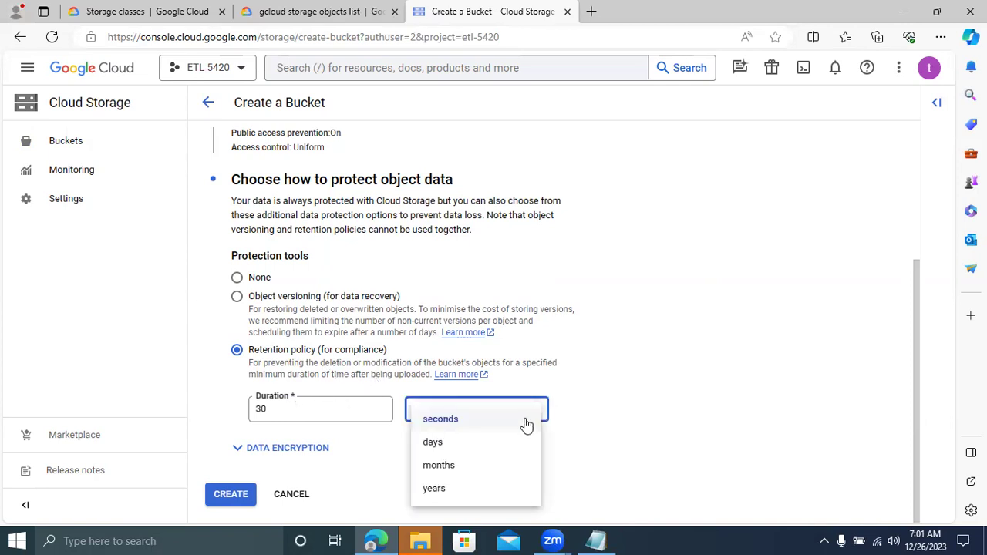
key("Up")
key("Down")
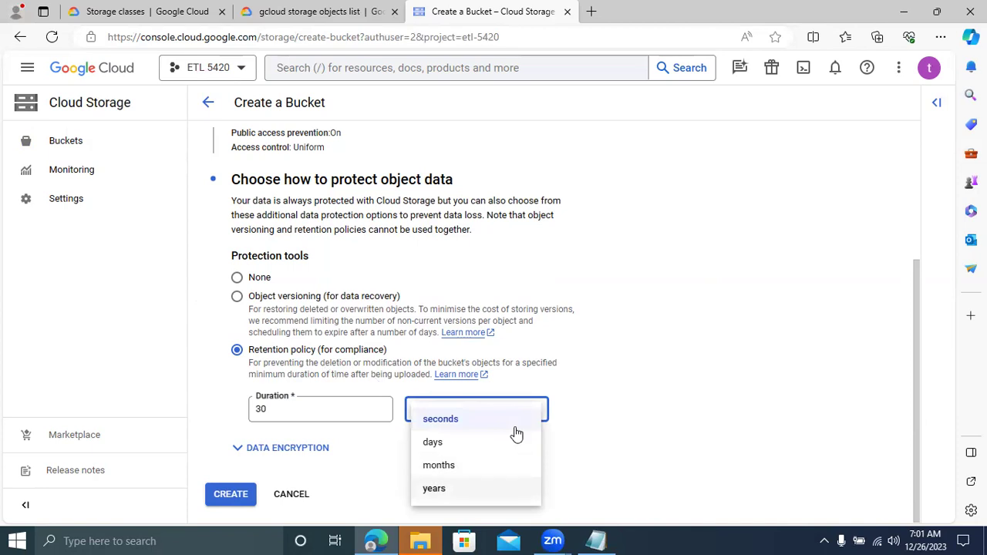
key("Return")
left_click(646, 358)
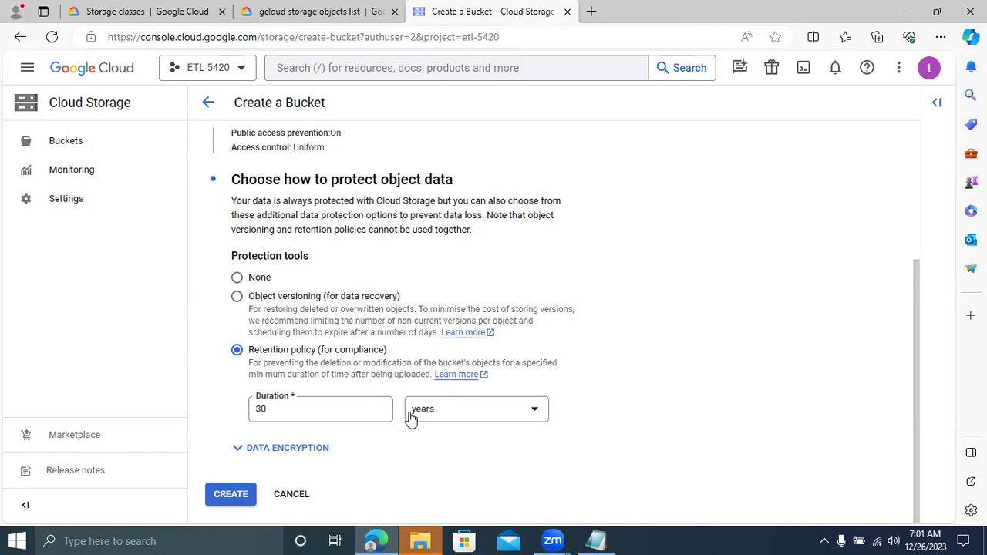
left_click(288, 408)
key("BackSpace")
key("BackSpace")
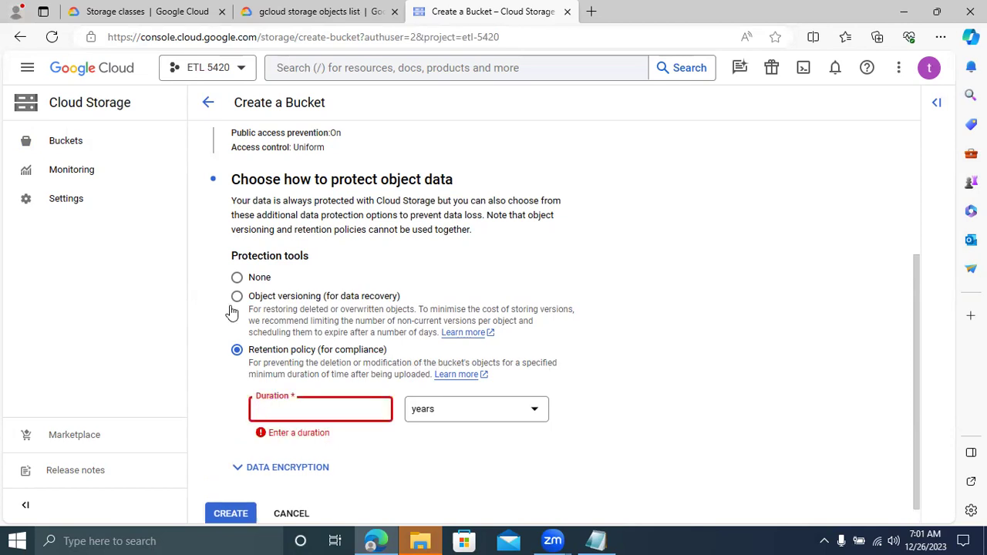
Step: Select object versioning as the protection tool and create the bucket with public access prevention enforced
left_click(237, 296)
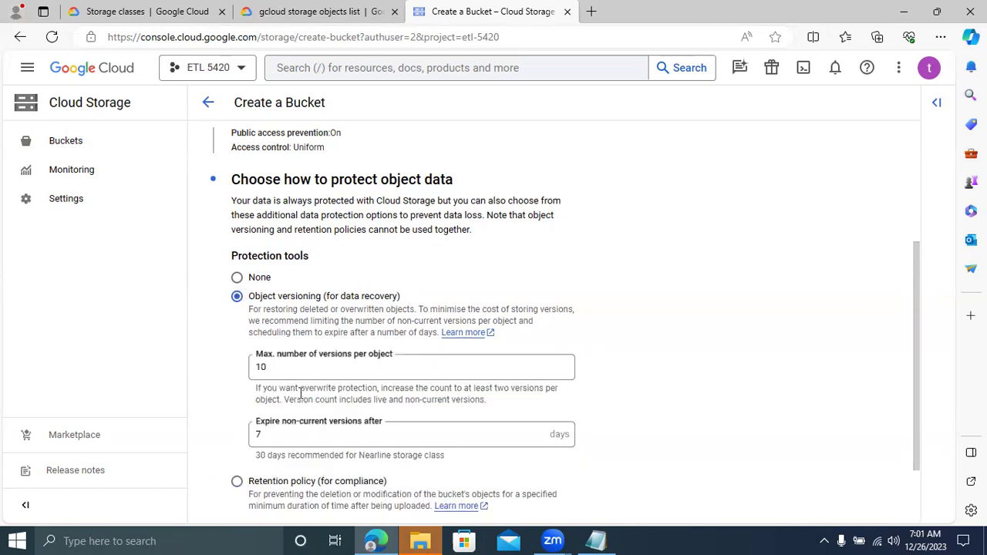
scroll(916, 425, "down", 2)
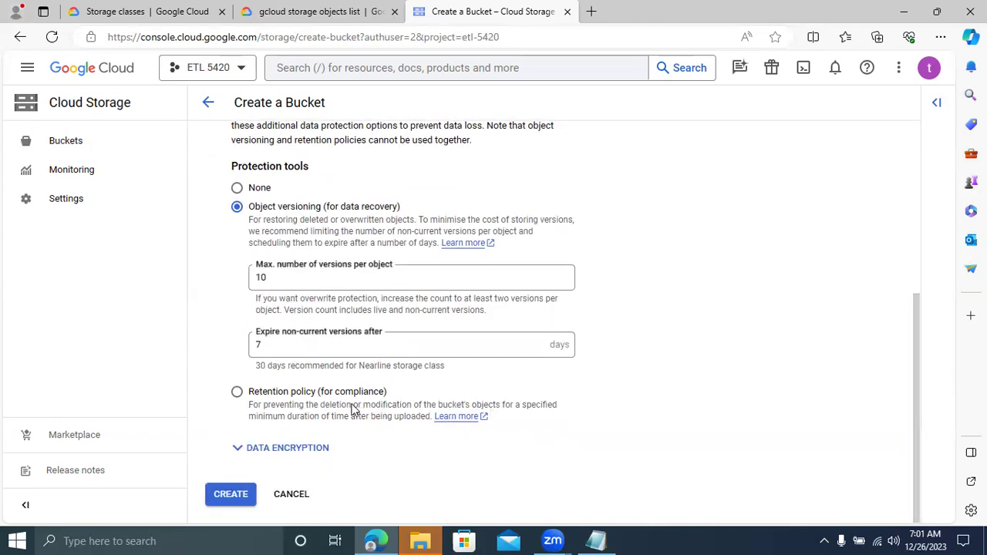
left_click(236, 188)
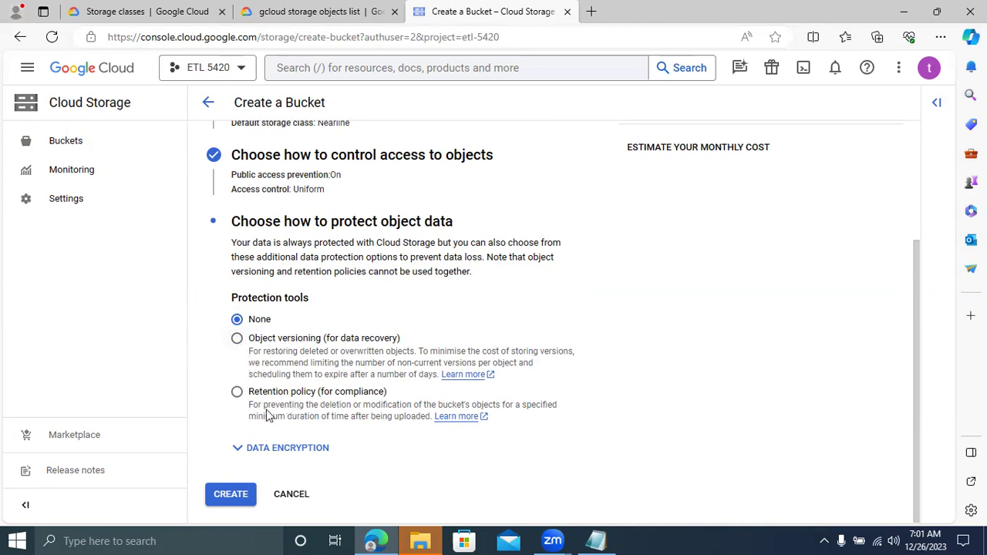
left_click(237, 339)
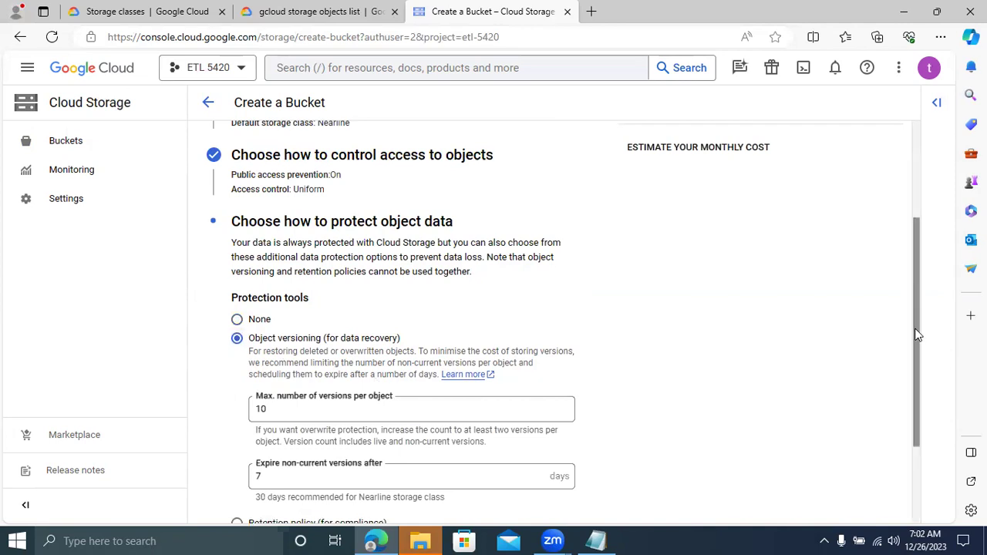
scroll(930, 429, "down", 2)
left_click(229, 497)
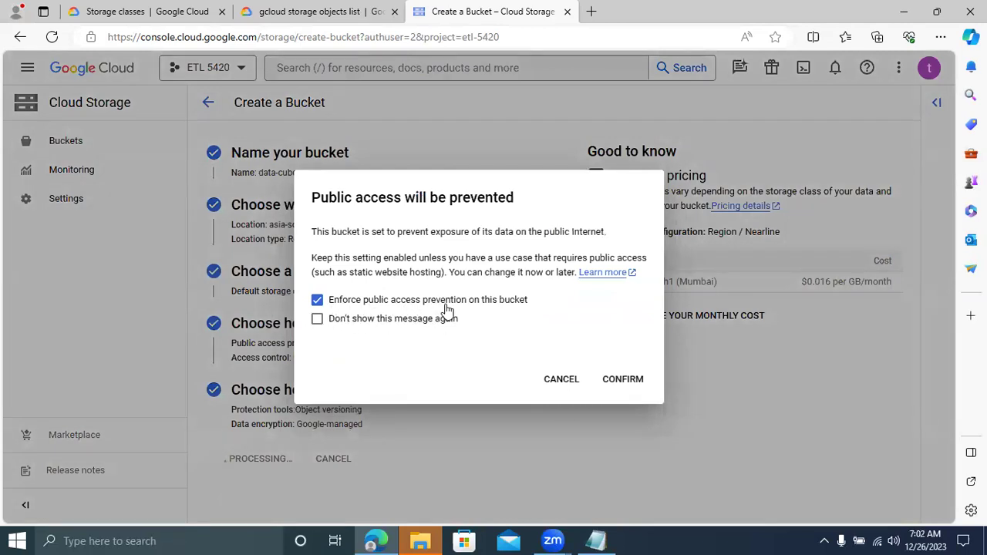
left_click(619, 384)
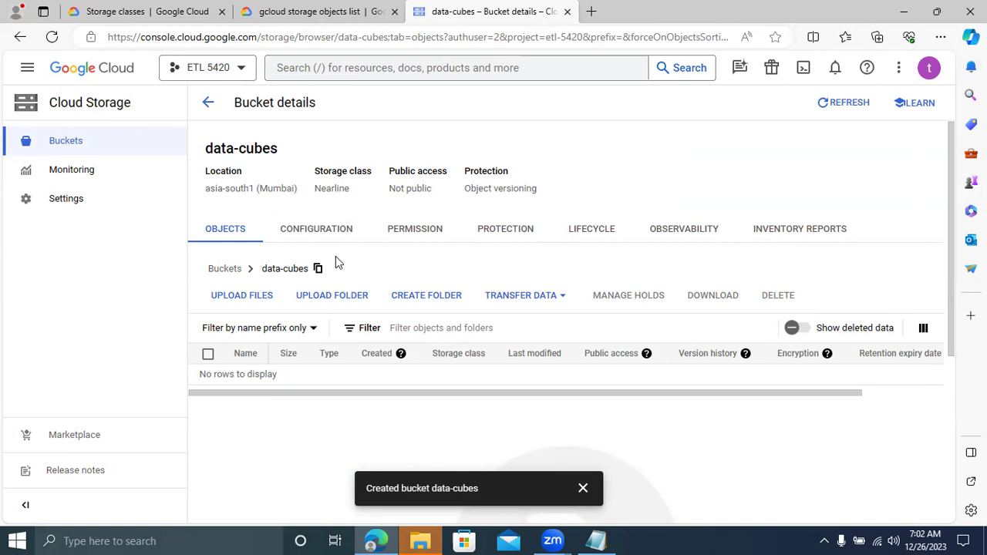
Step: Open the configuration details of the data-cubes bucket and copy its gsutil URI
left_click(308, 235)
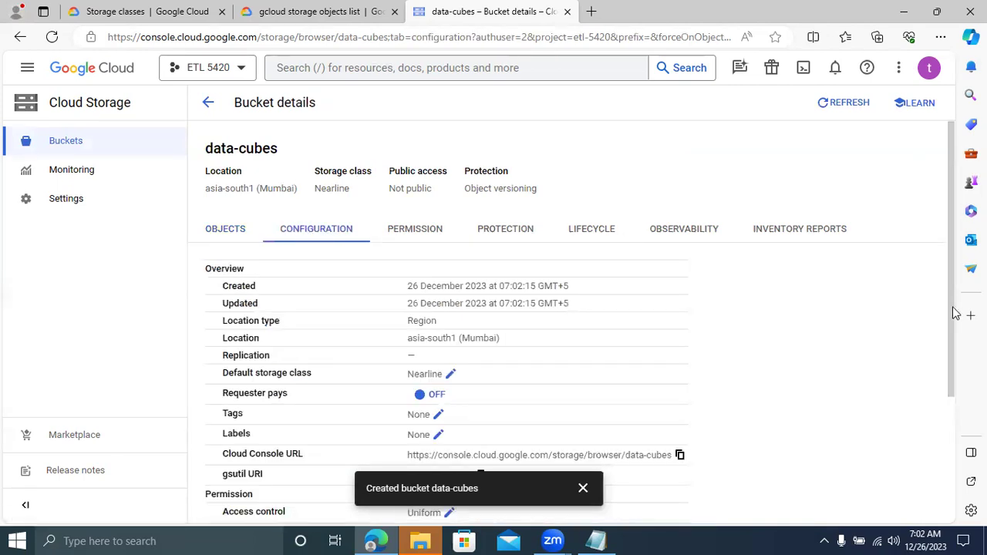
scroll(955, 309, "down", 2)
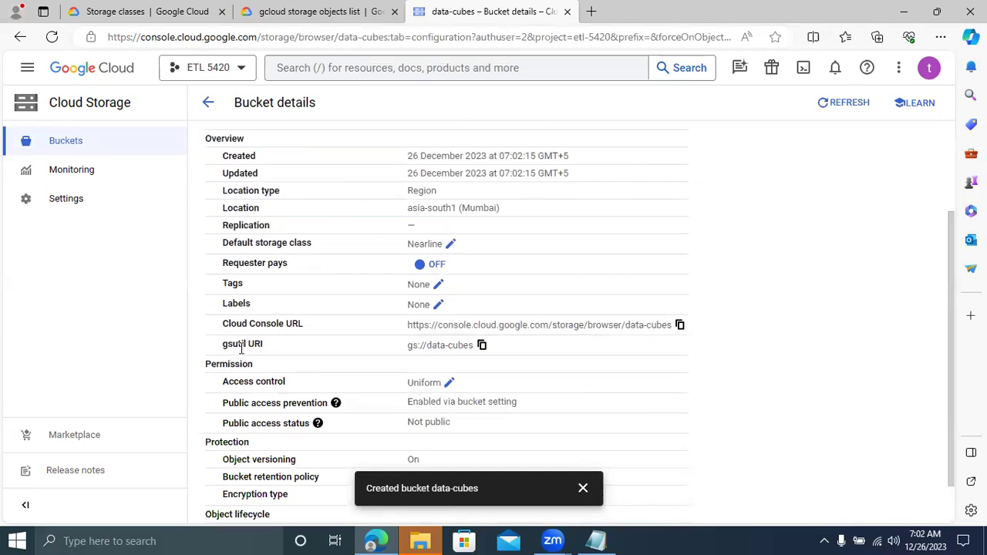
left_click(483, 347)
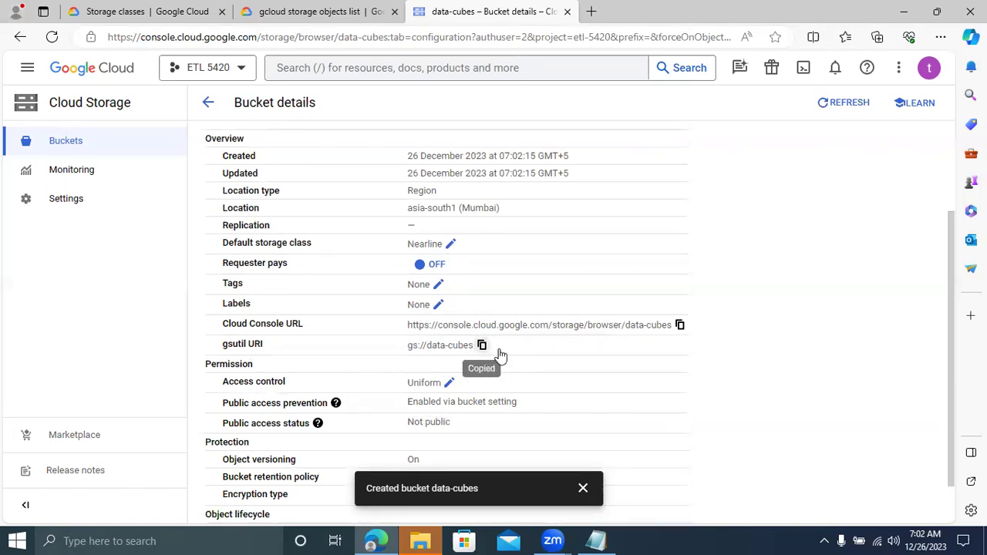
Step: Switch to the Notepad notes and add a separator line of # characters below the version 1 entry, with the copied bucket URI beneath it
left_click(598, 540)
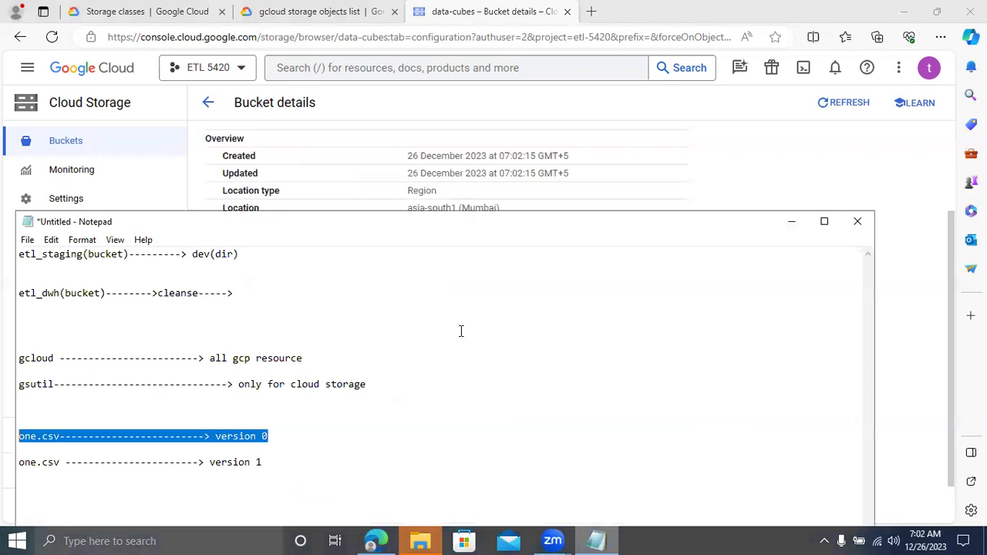
left_click(462, 331)
left_click_drag(514, 229, 537, 90)
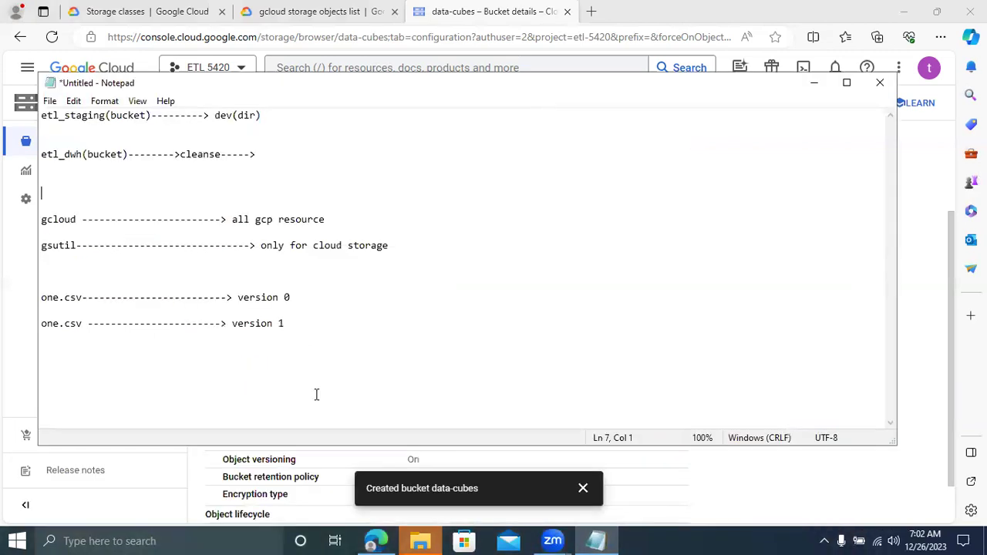
left_click(297, 330)
key("Return")
key("Return")
type("####################################################################")
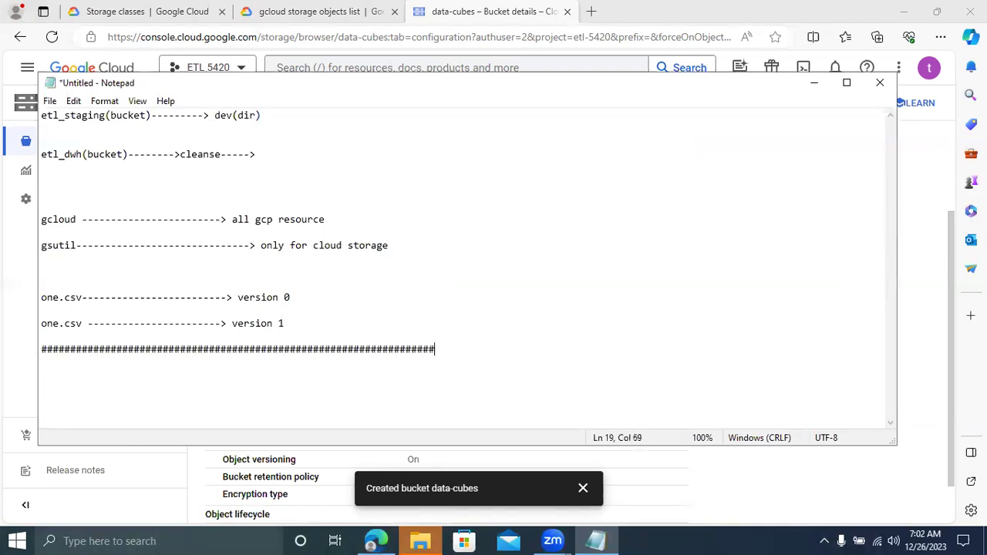
type("########################################")
key("Return")
key("Return")
key("Return")
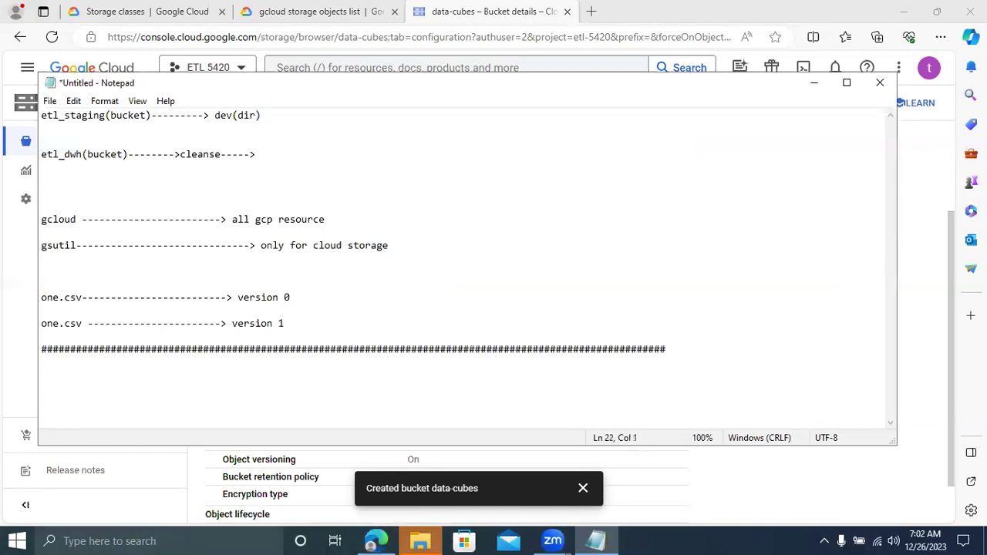
key("ctrl+v")
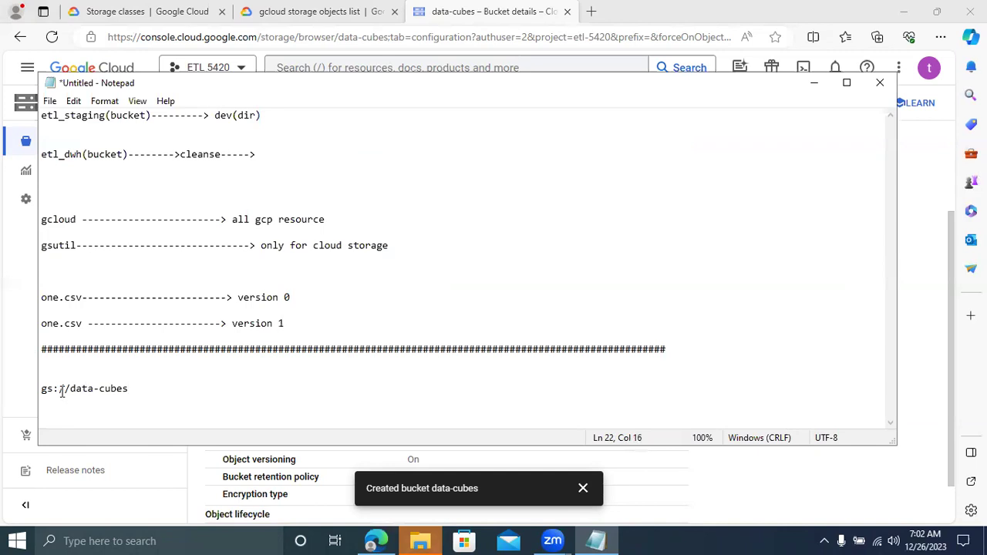
Step: Highlight the bucket name and the gs prefix within the pasted URI, and return to the Cloud Storage console
left_click_drag(132, 390, 71, 392)
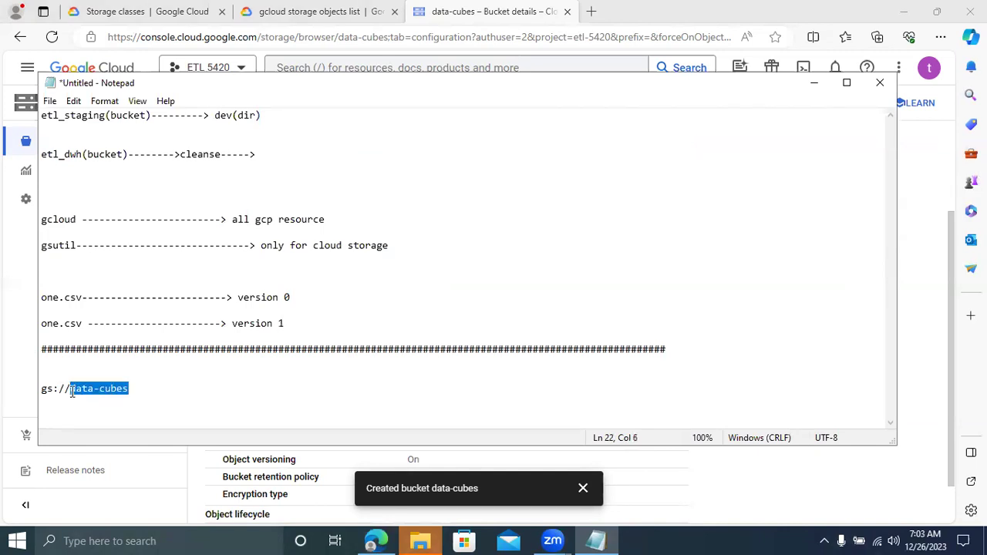
left_click_drag(71, 393, 76, 396)
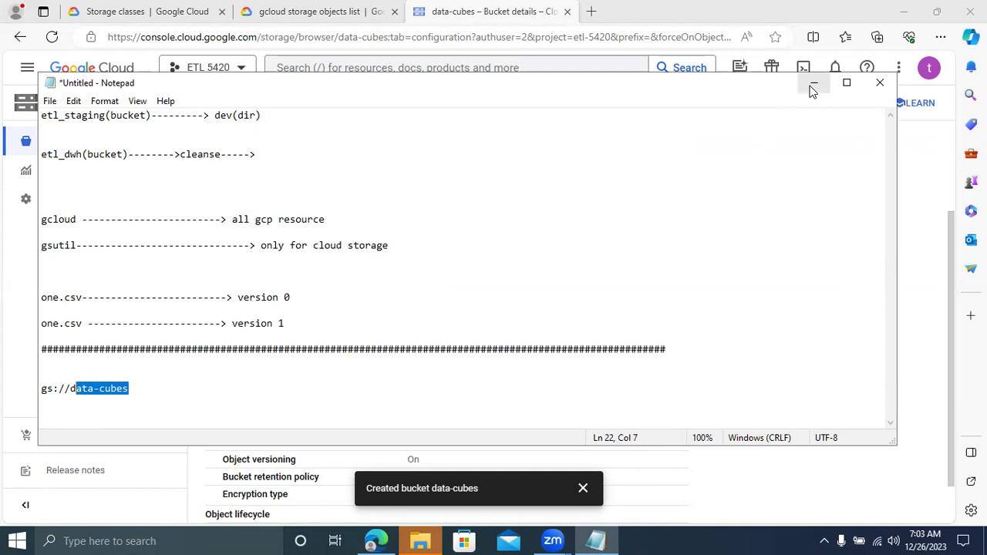
left_click_drag(52, 389, 43, 389)
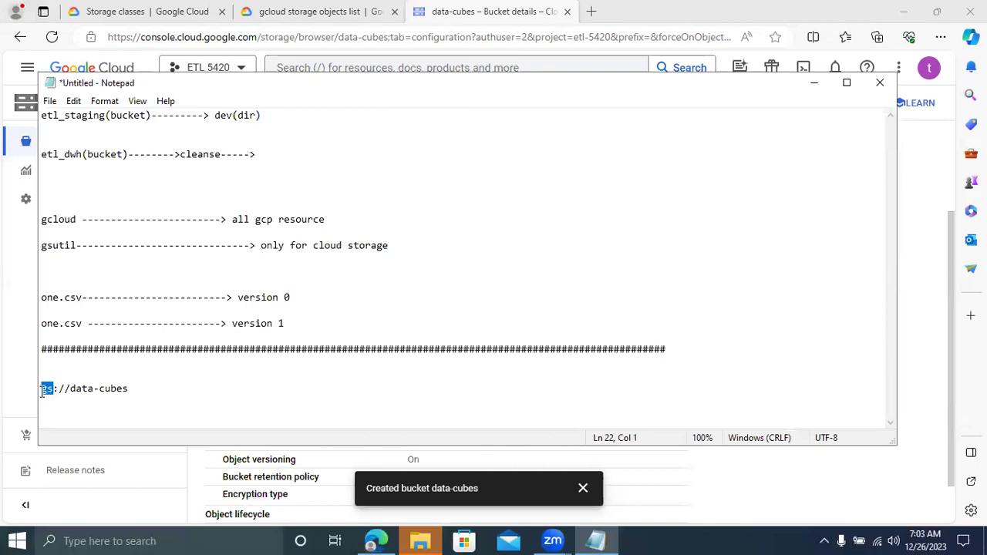
left_click(813, 83)
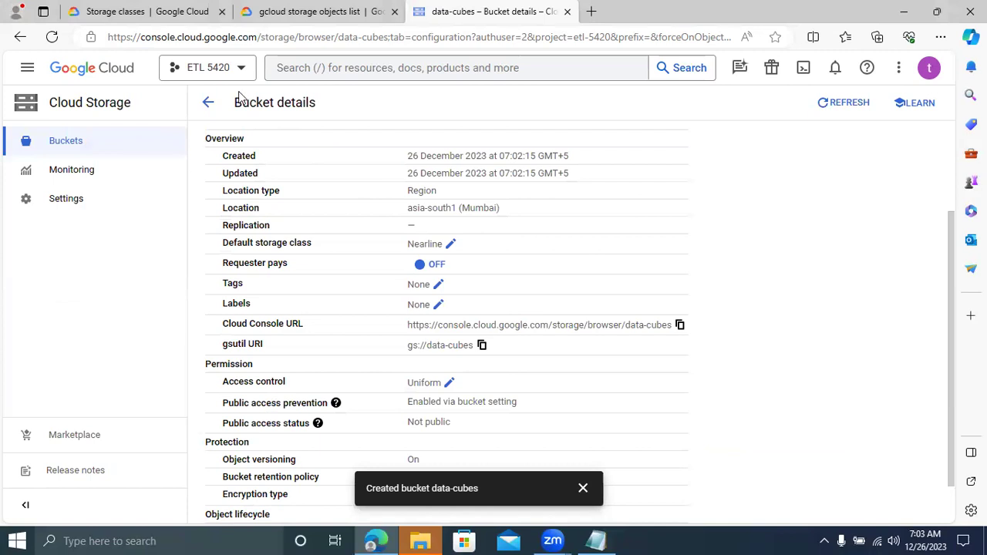
Step: Go back to the bucket list and open the objects of the data-cubes bucket
left_click(208, 104)
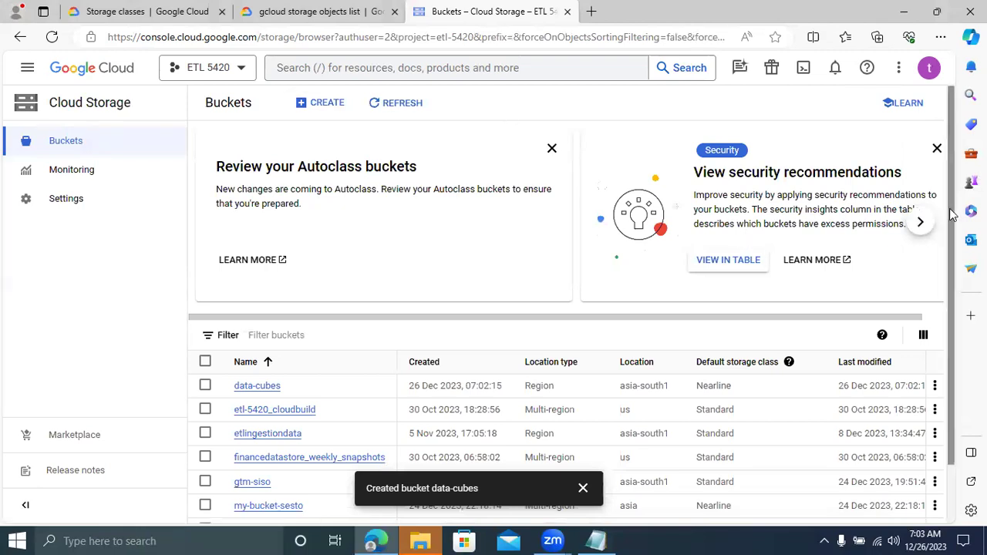
scroll(960, 279, "down", 2)
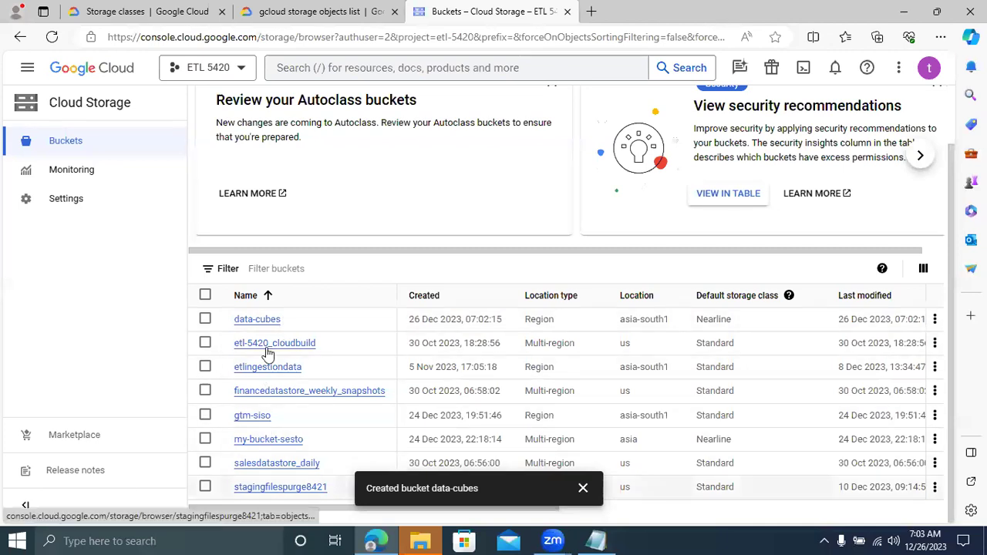
left_click(257, 320)
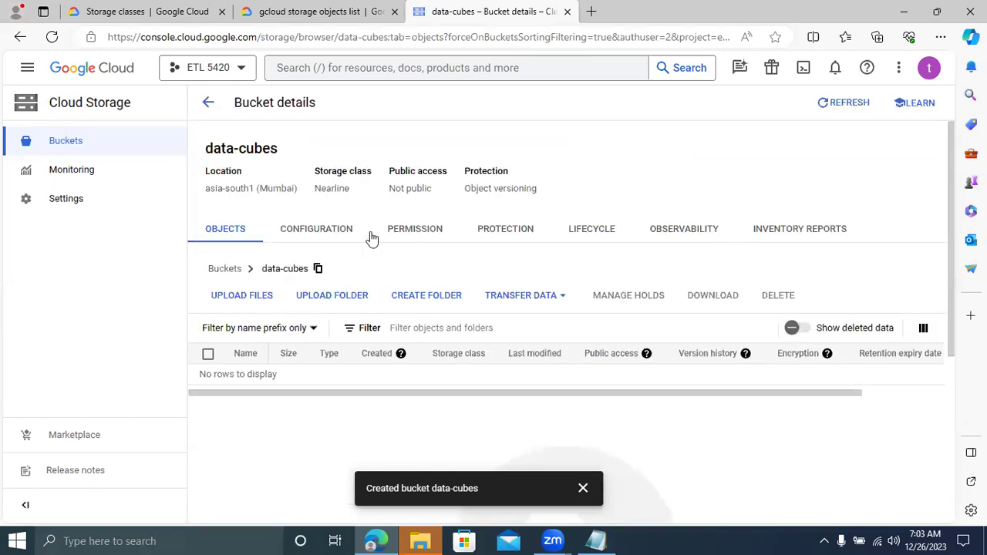
Step: Create a folder named DEV in the data-cubes bucket
left_click(427, 300)
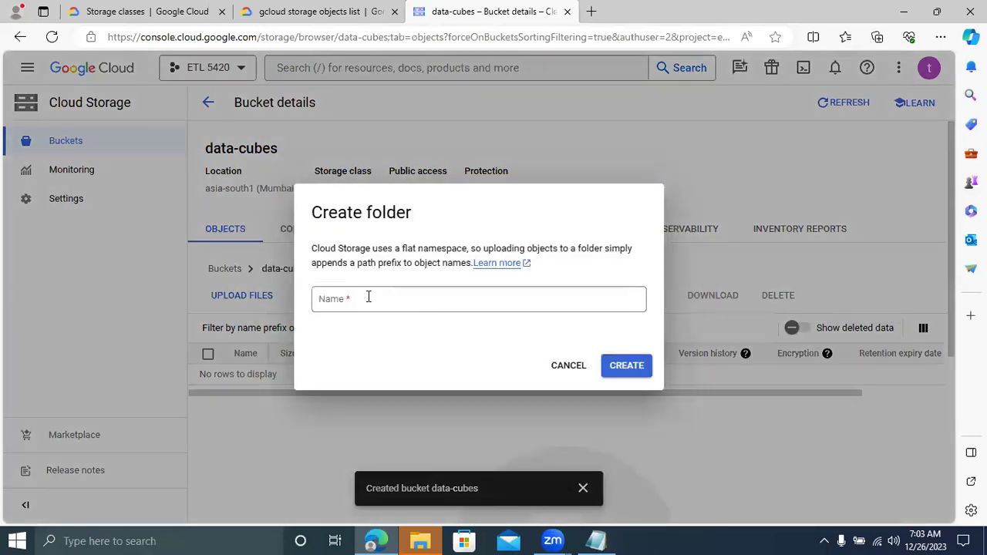
left_click(369, 299)
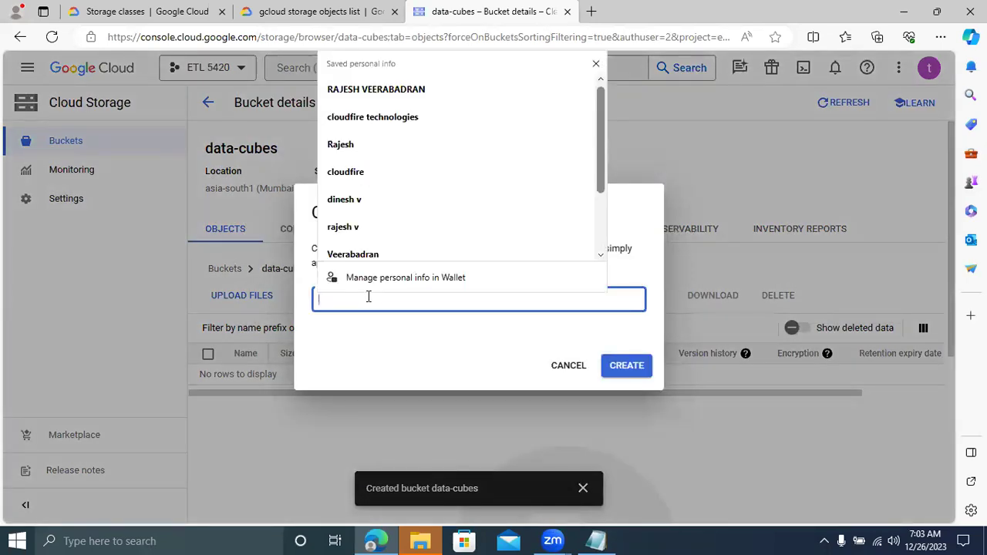
type("DEV")
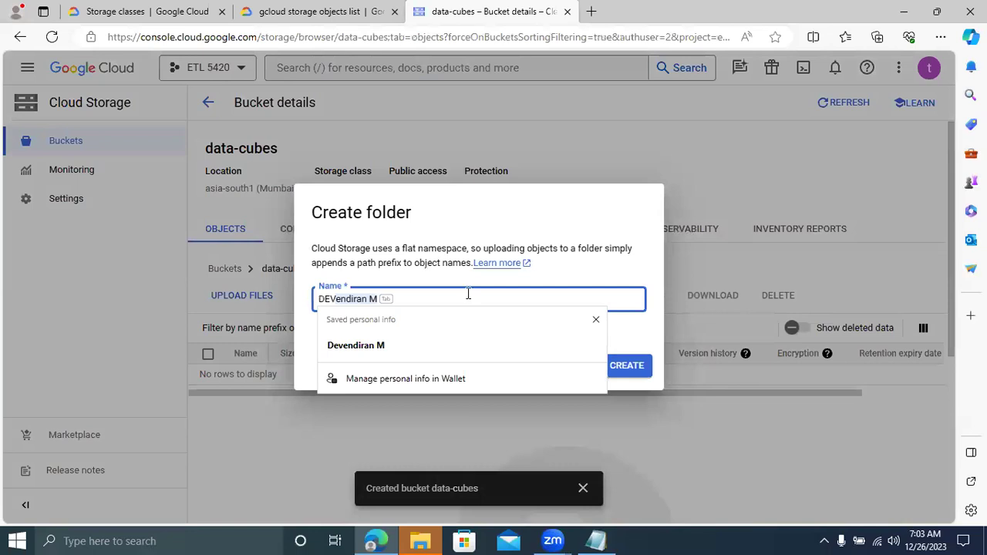
key("BackSpace")
left_click(642, 370)
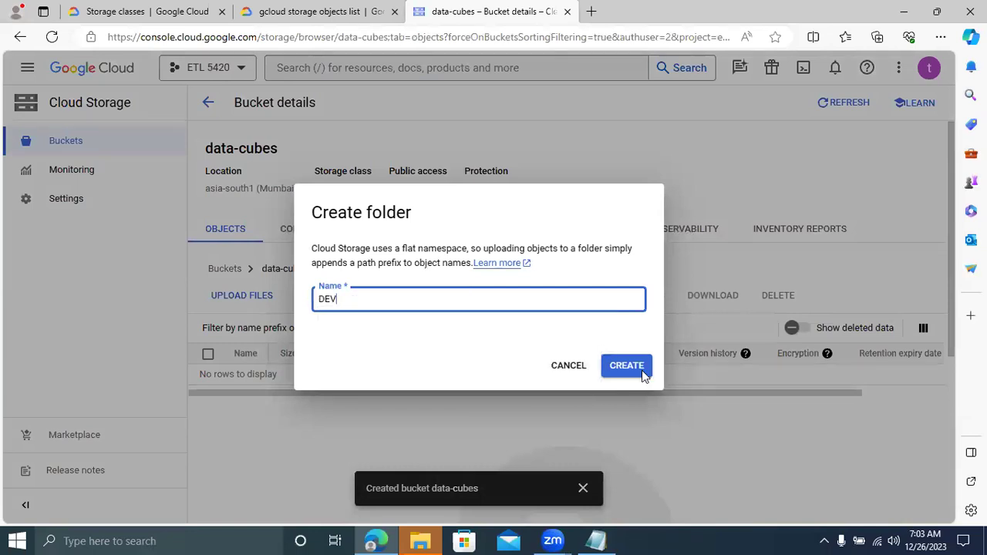
left_click(642, 370)
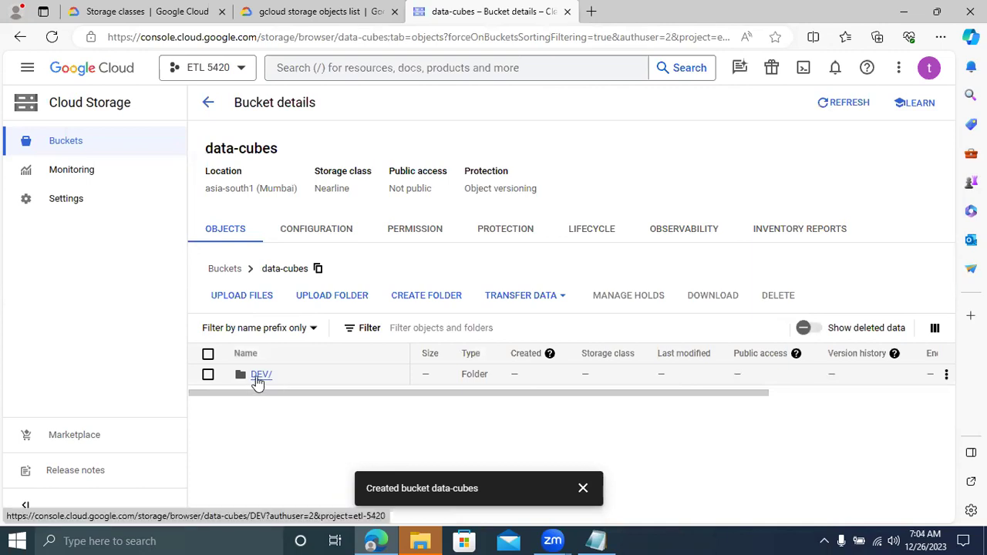
Step: Create a folder named PROD in the data-cubes bucket
left_click(421, 298)
left_click(371, 301)
type("PROD")
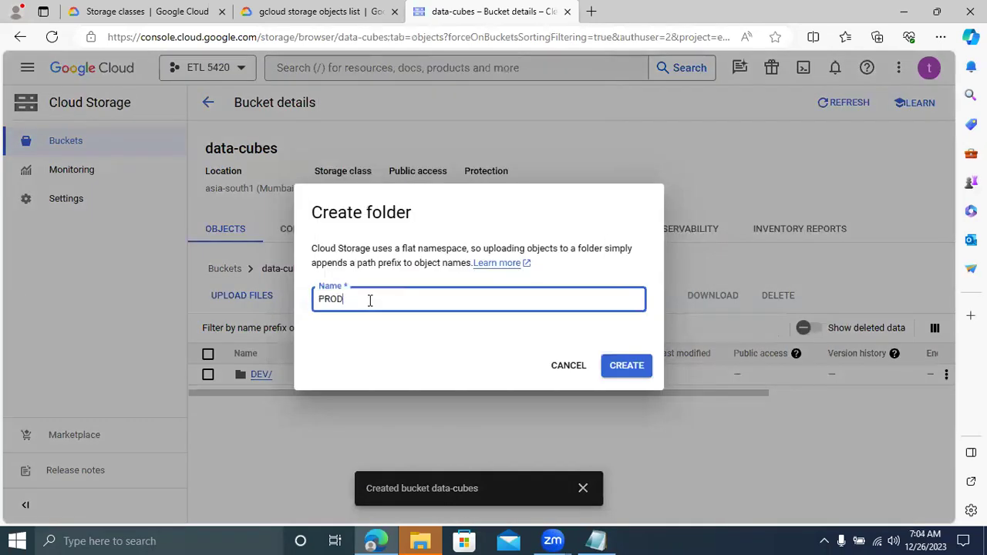
left_click(626, 366)
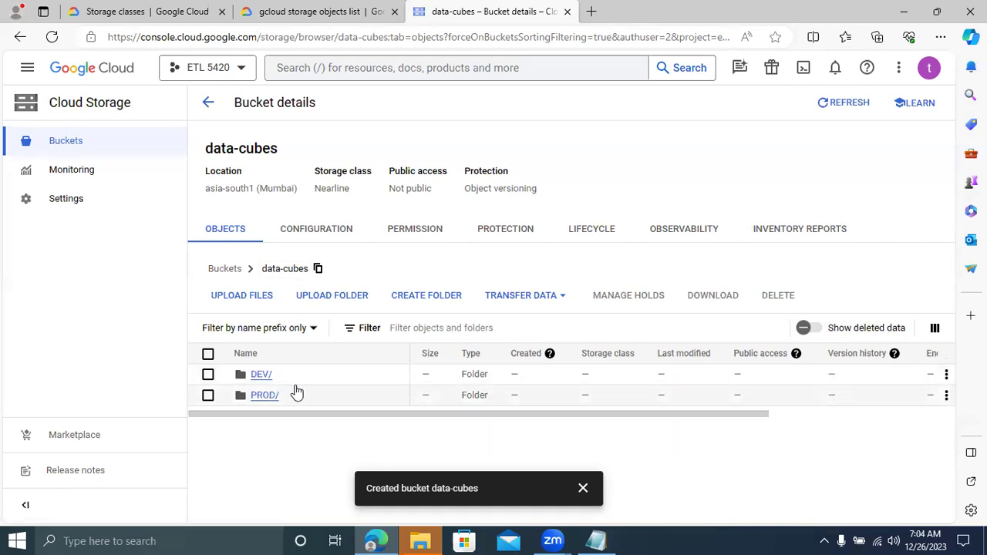
Step: Upload the file etl-5420-b833adf1ed83.json from Downloads into the DEV folder of the data-cubes bucket
left_click(261, 376)
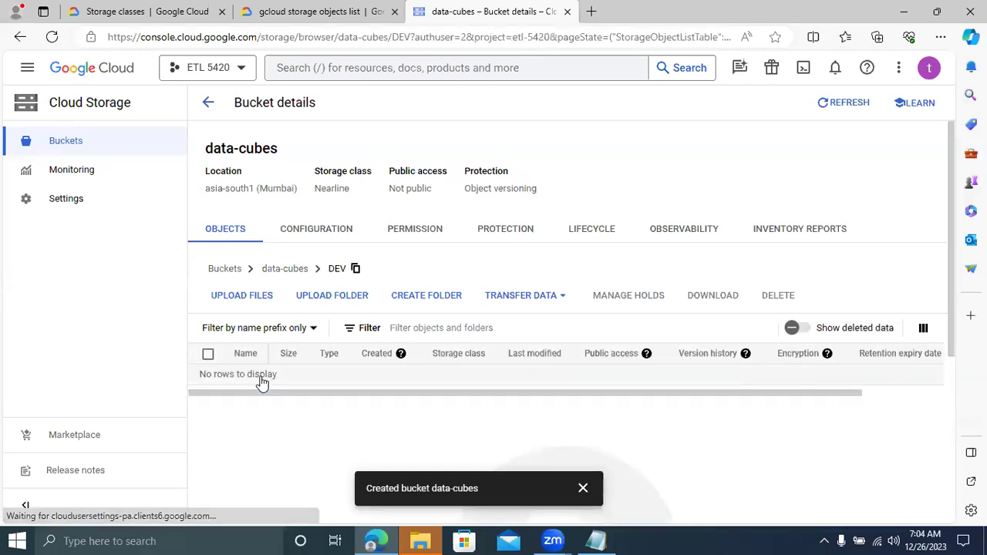
left_click(241, 300)
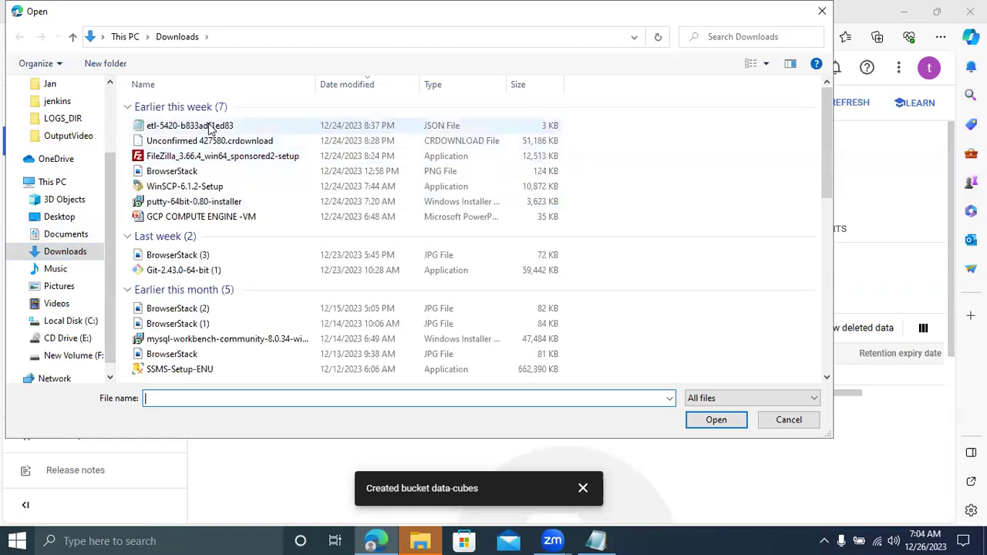
left_click(210, 128)
left_click(716, 421)
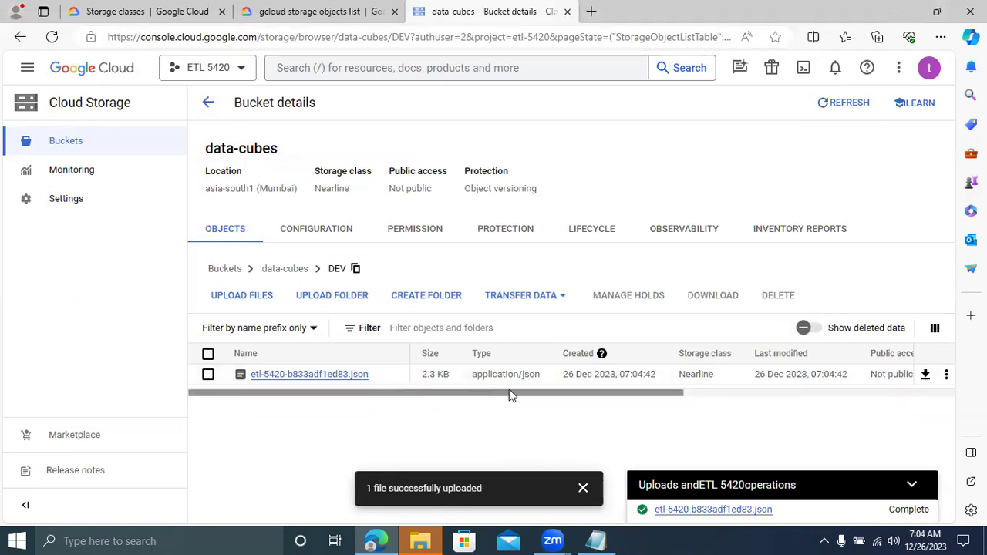
Step: Leave the DEV folder, check the top-level folders of the data-cubes bucket, and return to the bucket list
left_click(238, 295)
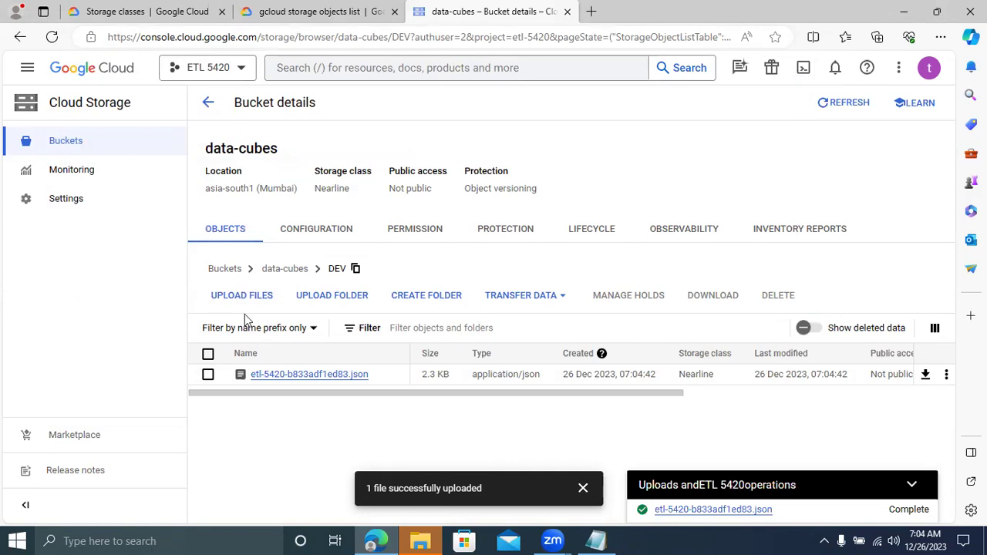
left_click(207, 106)
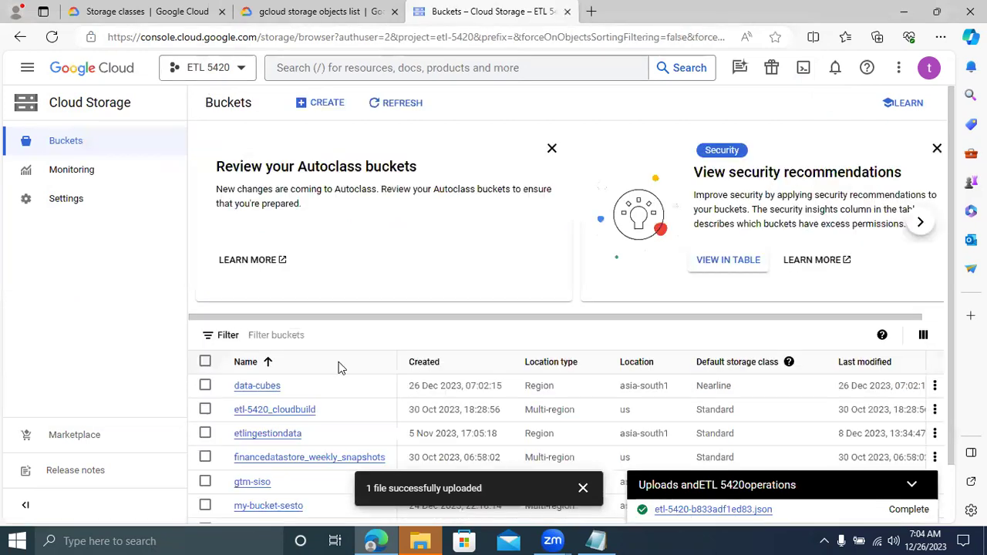
left_click(257, 387)
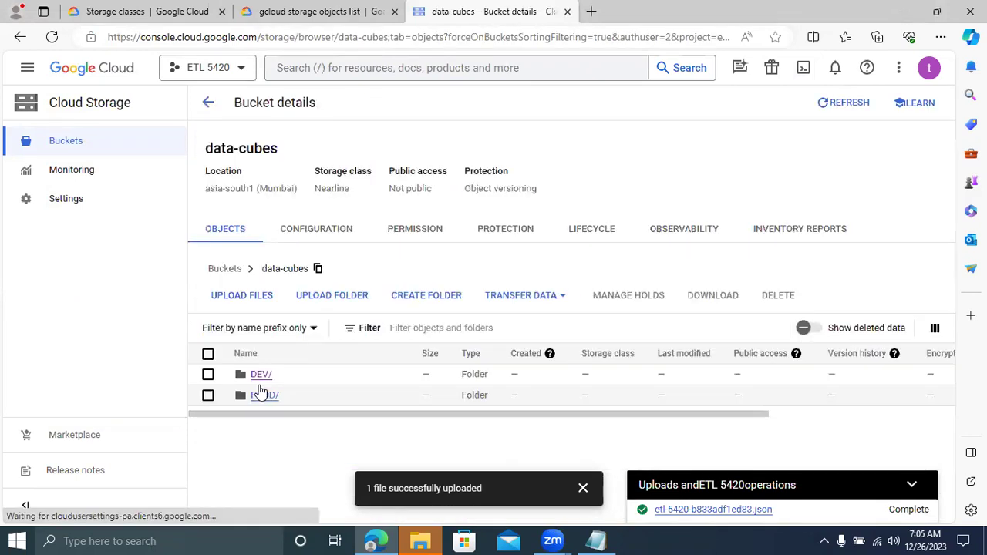
left_click(206, 105)
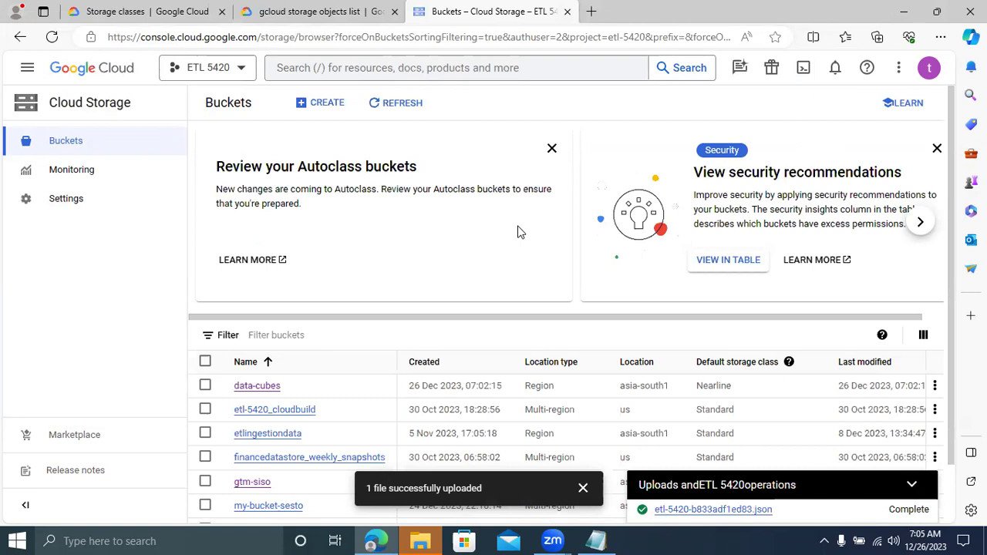
Step: Activate Cloud Shell and enlarge its terminal pane
left_click(803, 69)
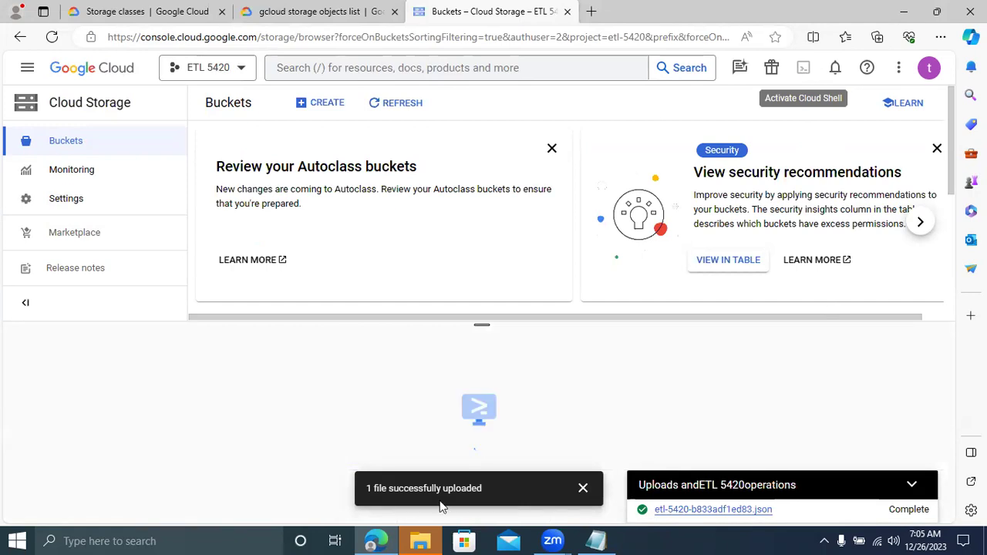
left_click(601, 502)
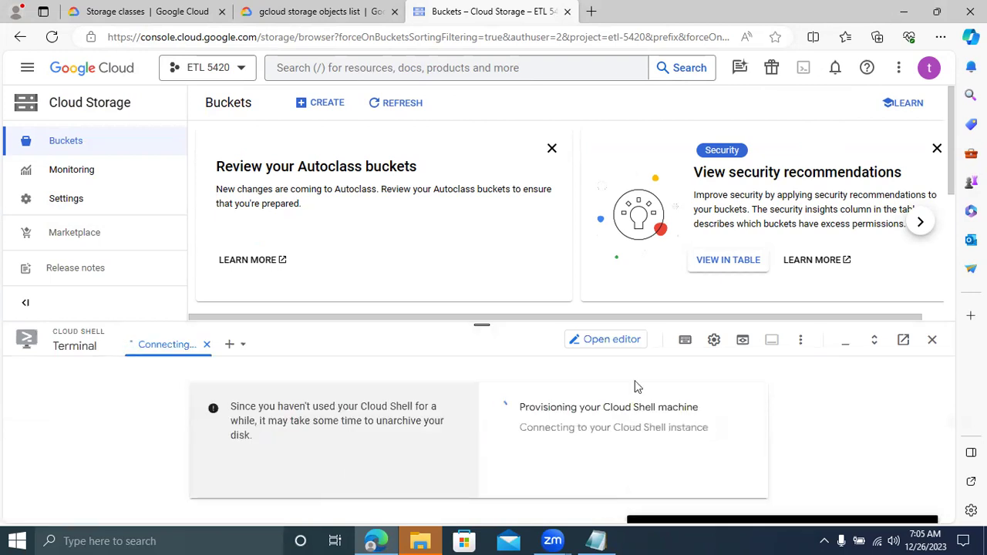
left_click_drag(477, 324, 462, 215)
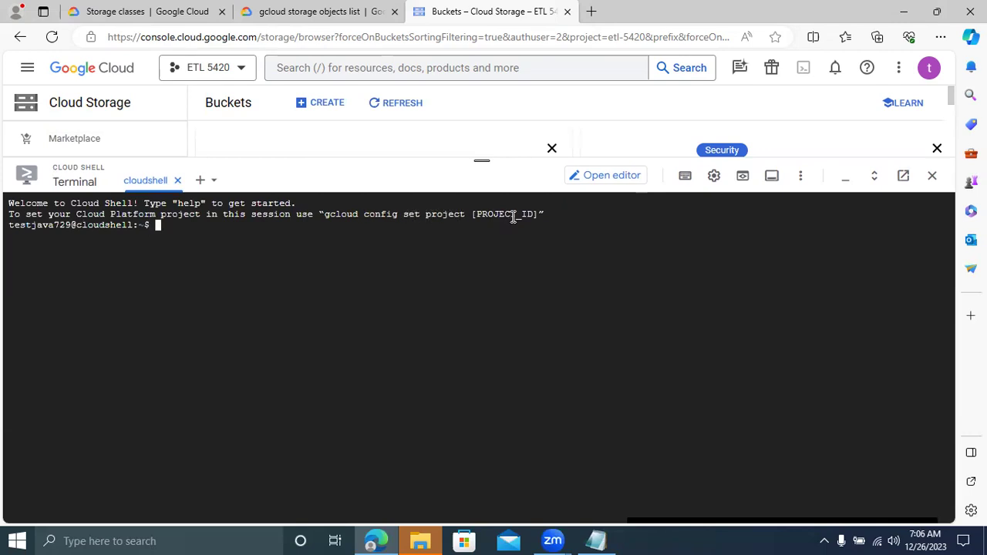
Step: Start creating a new project and shrink the Cloud Shell terminal to uncover the project form
left_click(241, 69)
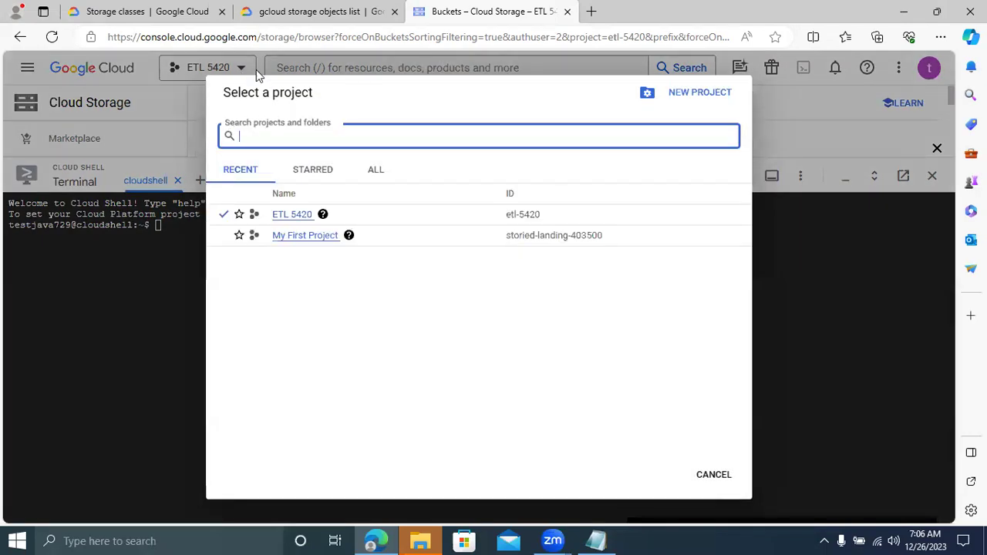
left_click(699, 105)
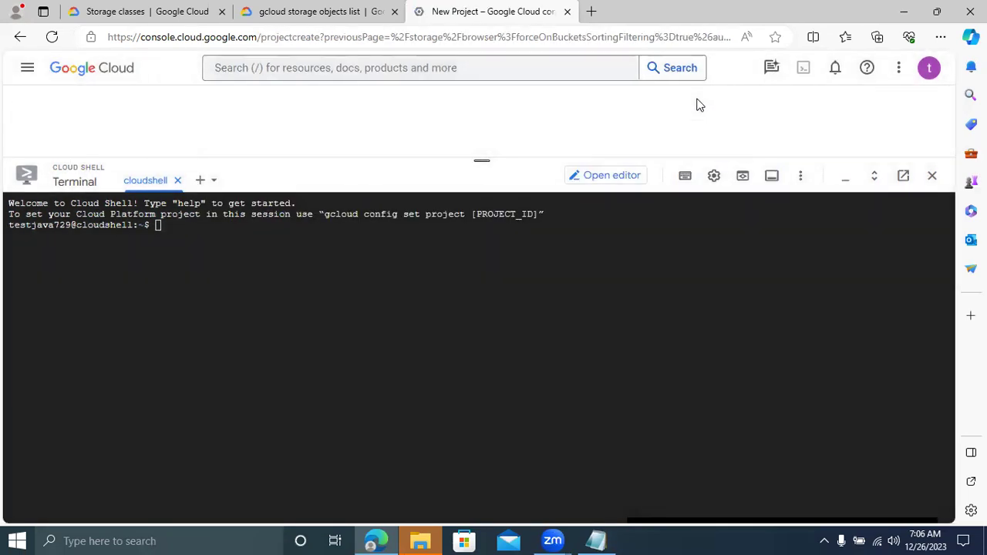
left_click_drag(432, 159, 459, 333)
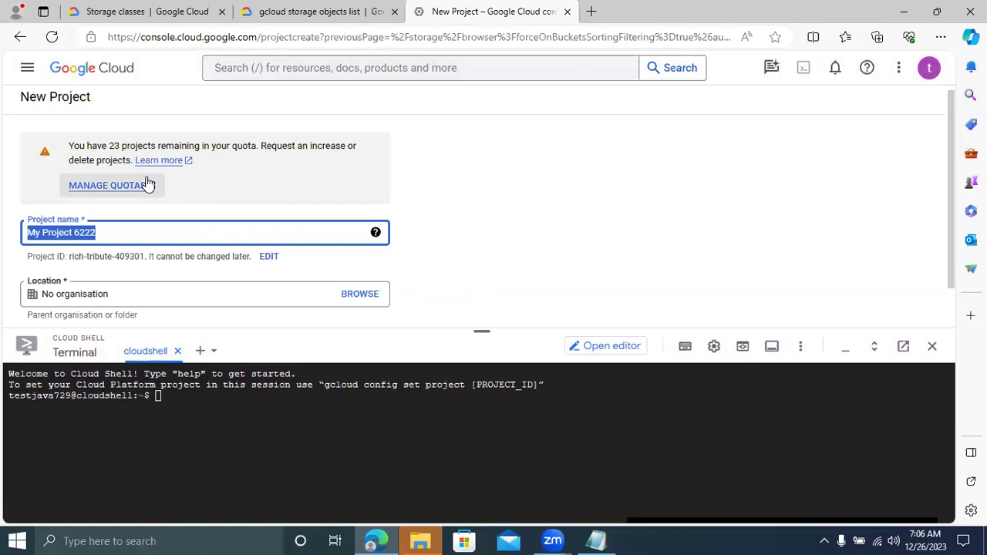
Step: Replace the suggested project name with SNowFlake
left_click(98, 237)
key("BackSpace")
key("BackSpace")
key("BackSpace")
key("BackSpace")
key("BackSpace")
key("BackSpace")
key("BackSpace")
key("BackSpace")
key("BackSpace")
key("BackSpace")
key("BackSpace")
type("SNowFlake")
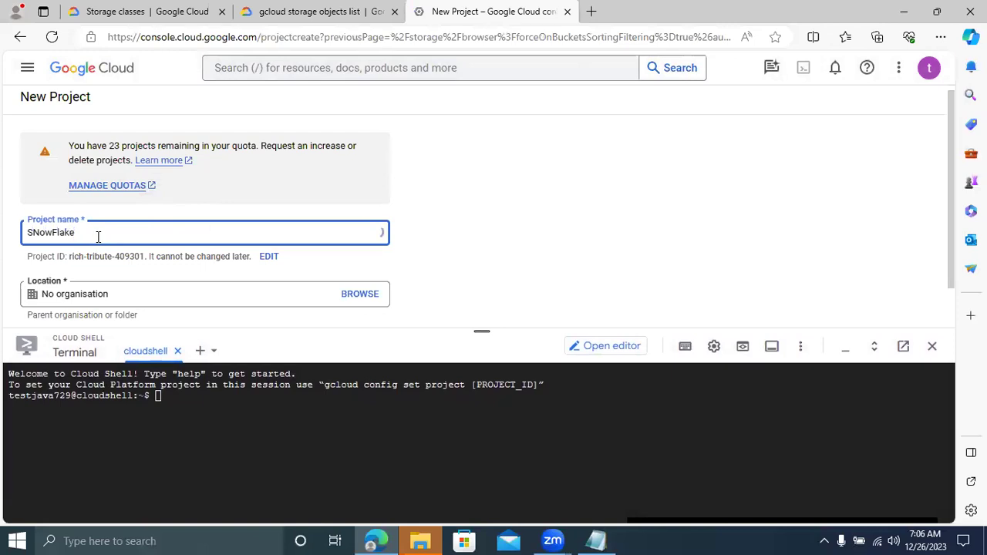
left_click(516, 247)
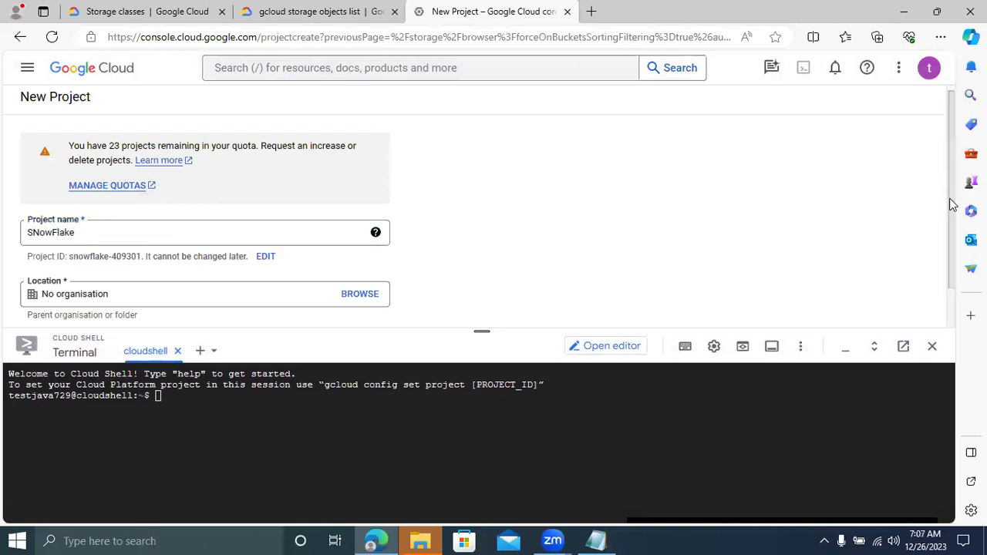
Step: Copy the project ID snowflake-409301 into the Notepad notes below the gs://data-cubes line, and return to the browser
scroll(950, 204, "down", 2)
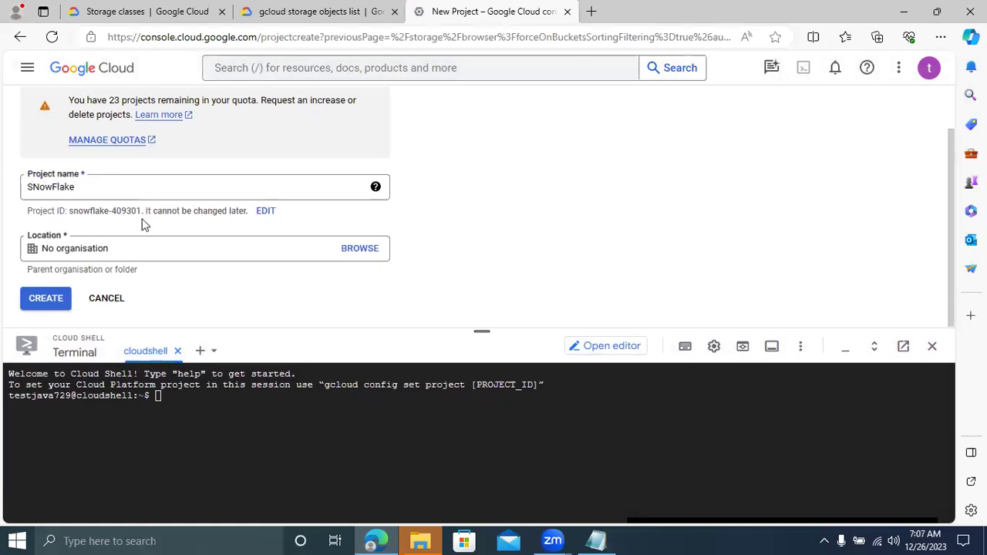
left_click_drag(143, 211, 69, 213)
key("ctrl+c")
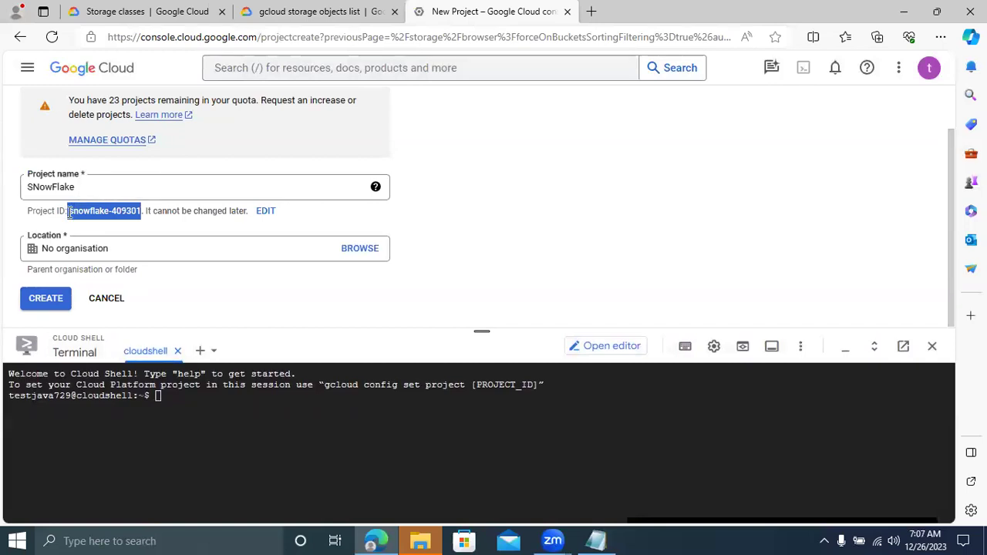
left_click(599, 541)
left_click(348, 386)
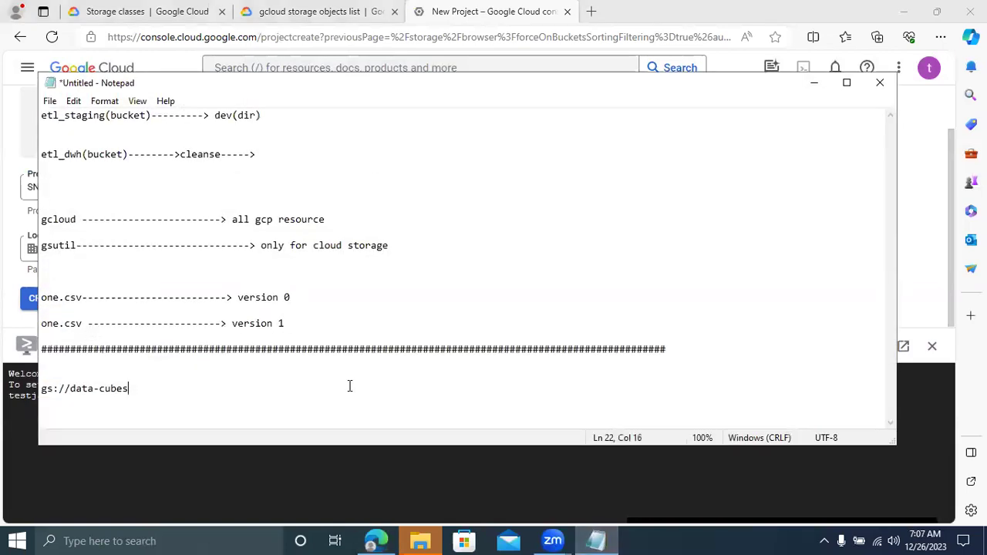
key("Return")
key("Return")
key("Return")
key("ctrl+v")
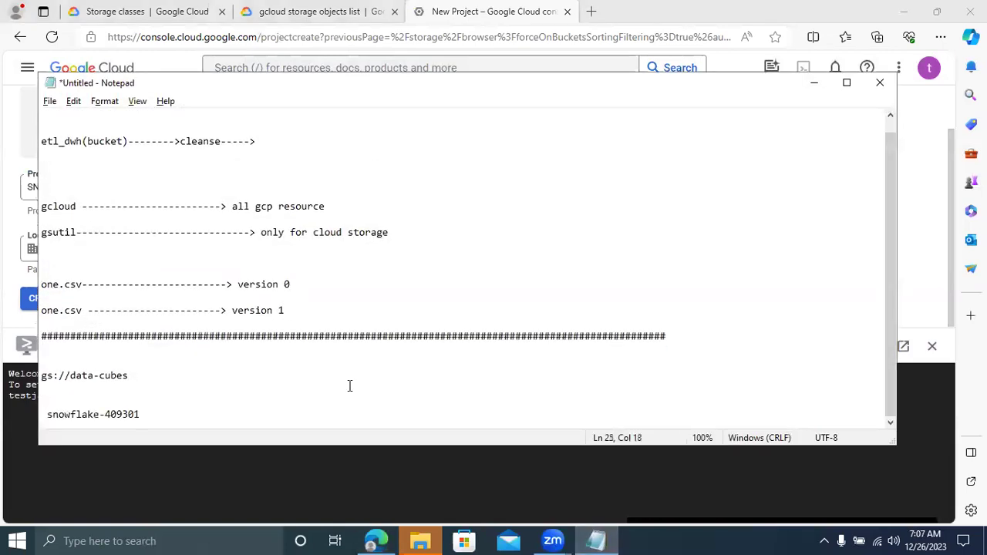
key("alt+Tab")
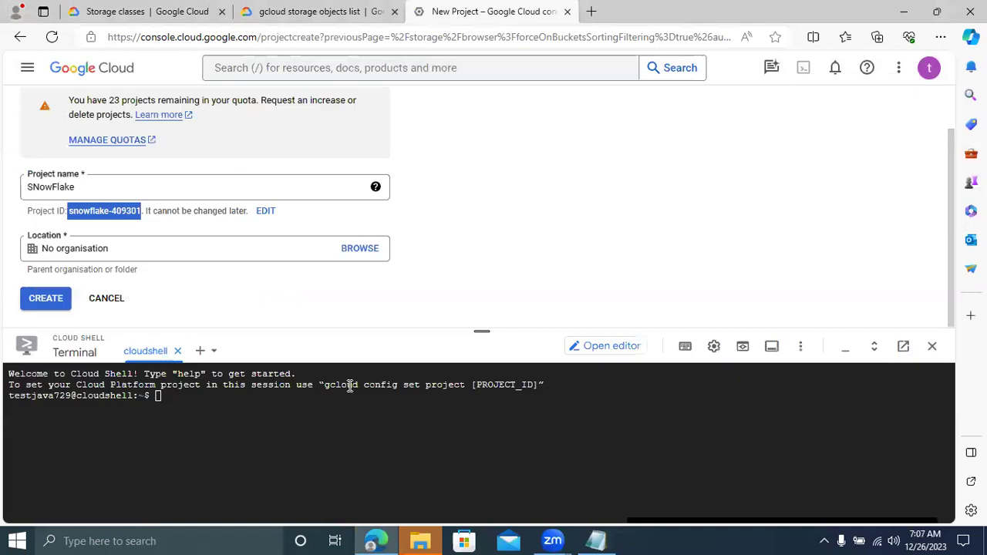
Step: Create the SNowFlake project and dismiss the notifications list
left_click(40, 187)
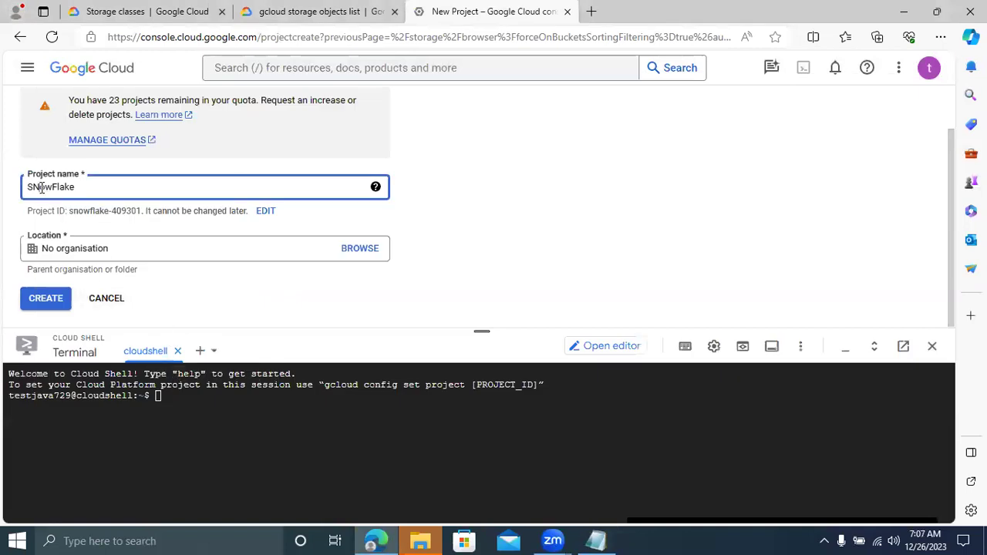
left_click(46, 299)
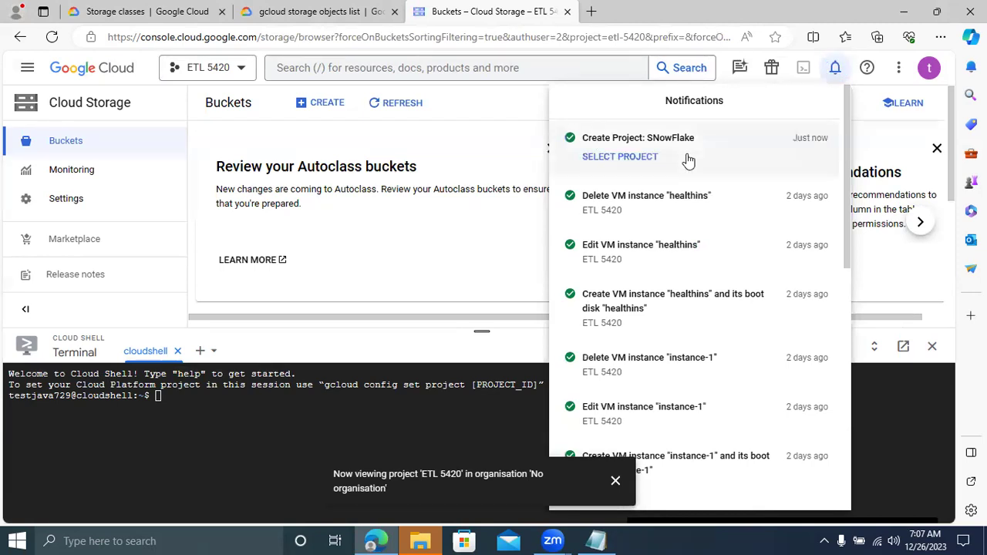
left_click(300, 392)
Step: Run gcloud config set project snowflake-409301 in Cloud Shell, using the project ID from the notes, and authorise Cloud Shell
left_click_drag(285, 328, 291, 269)
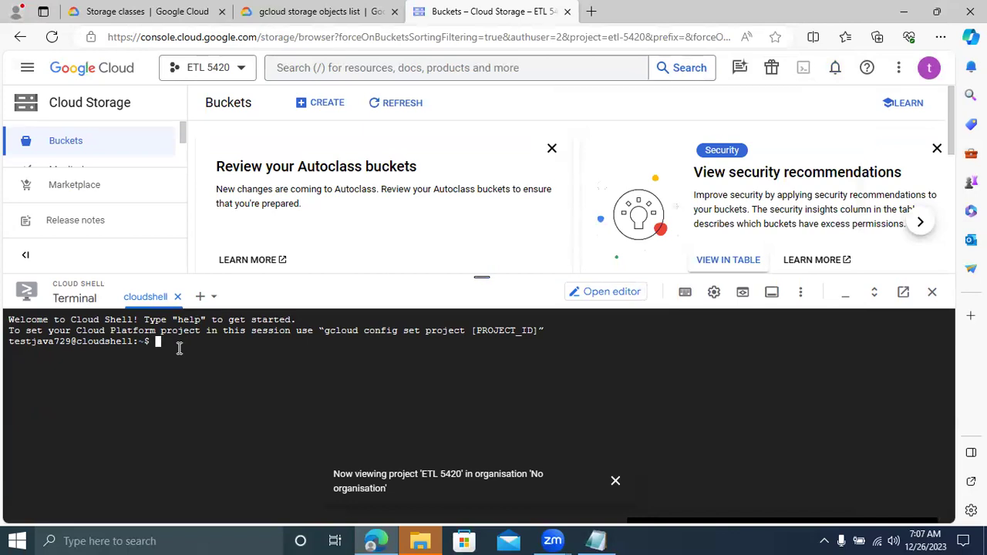
type("gcloud")
type("config")
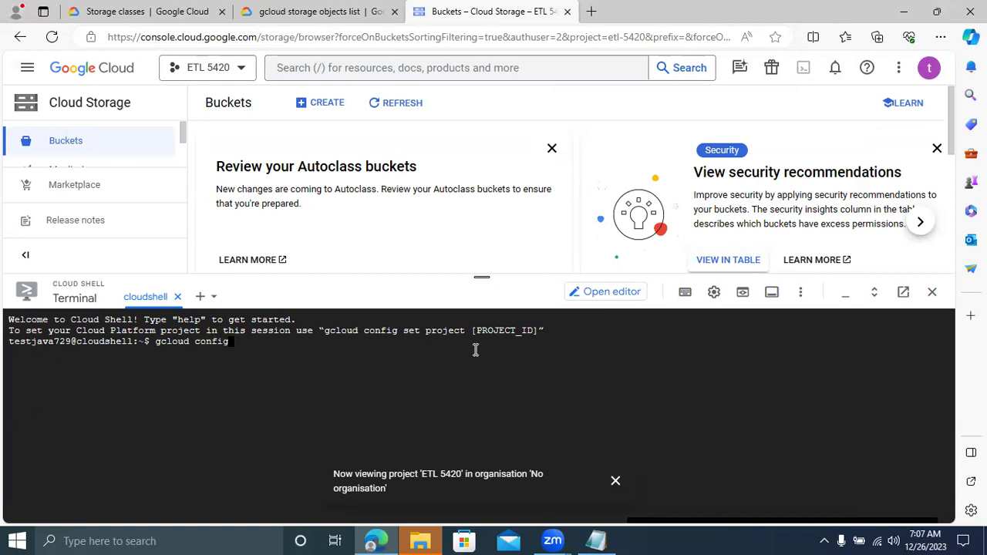
type(" set project")
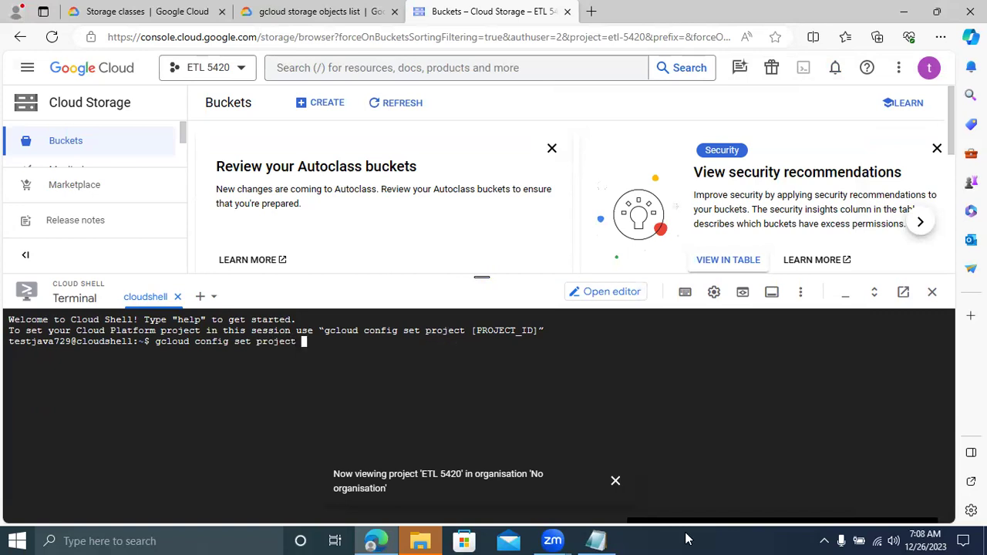
left_click(598, 539)
left_click_drag(146, 414, 47, 416)
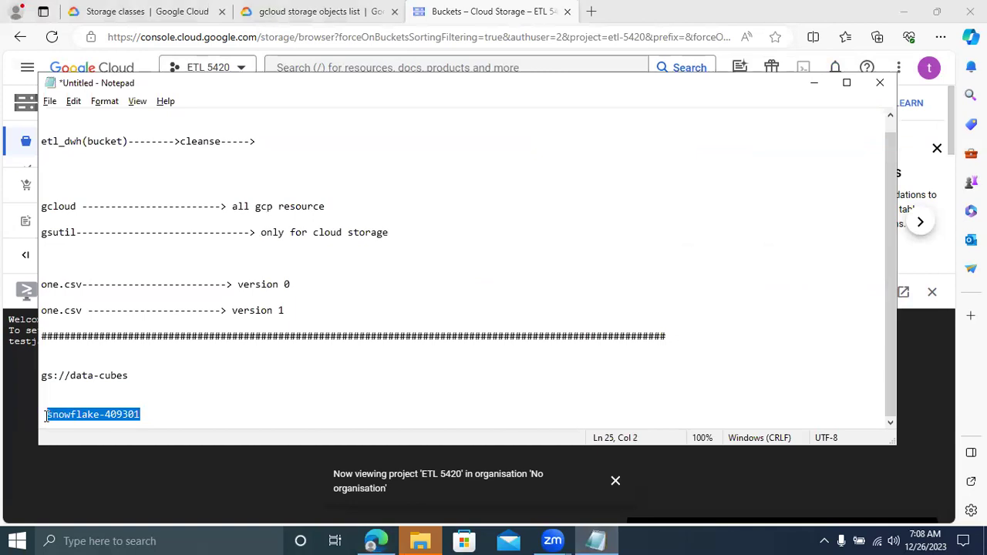
key("alt+Tab")
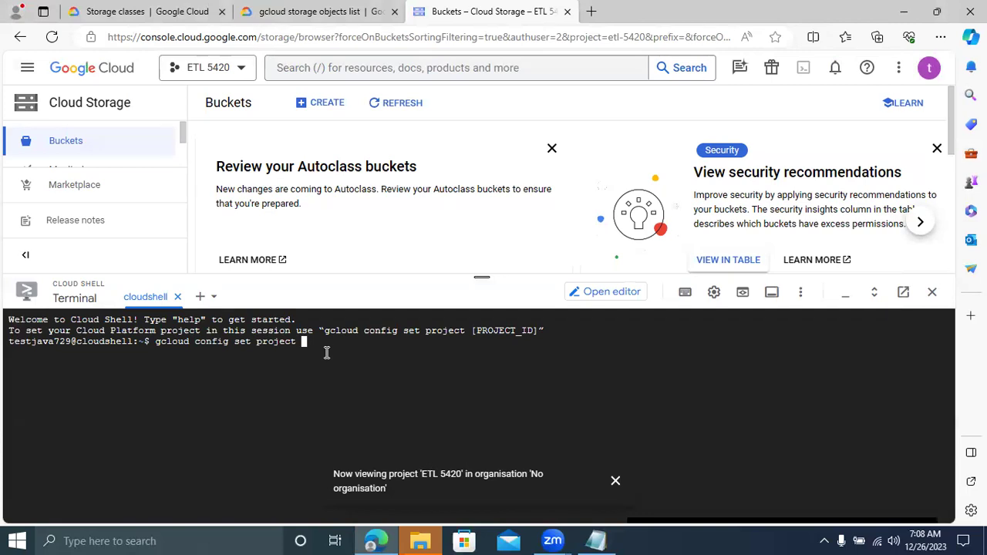
key("ctrl+v")
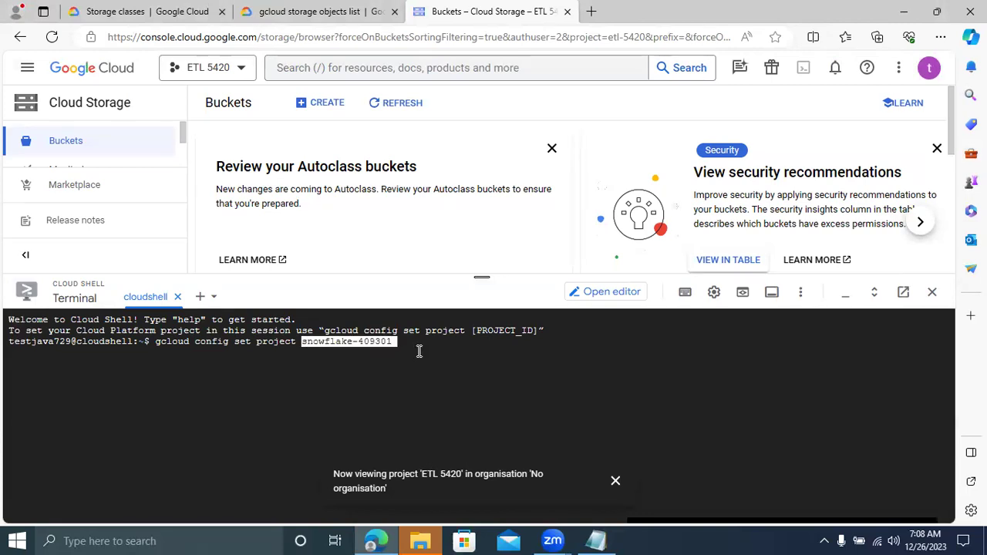
key("Return")
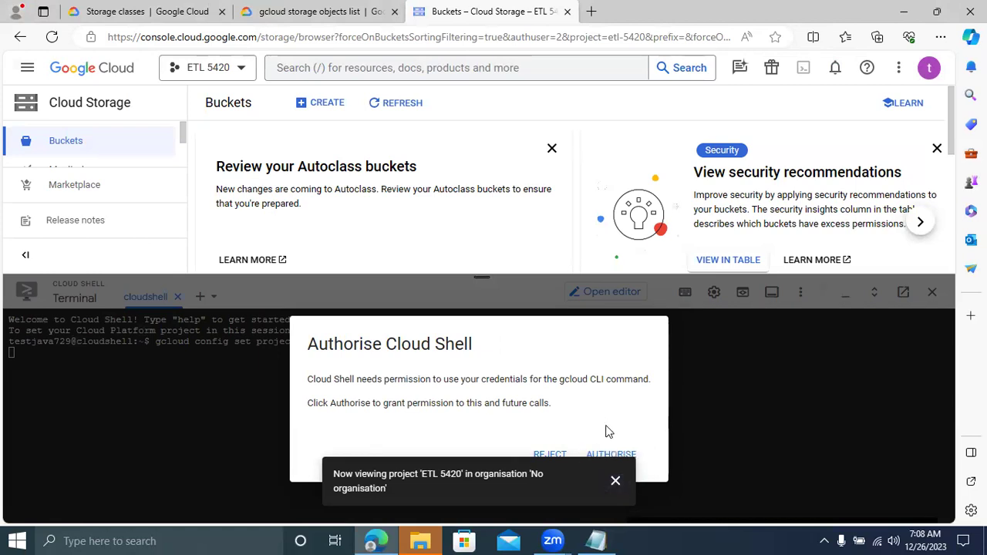
left_click_drag(398, 275, 394, 167)
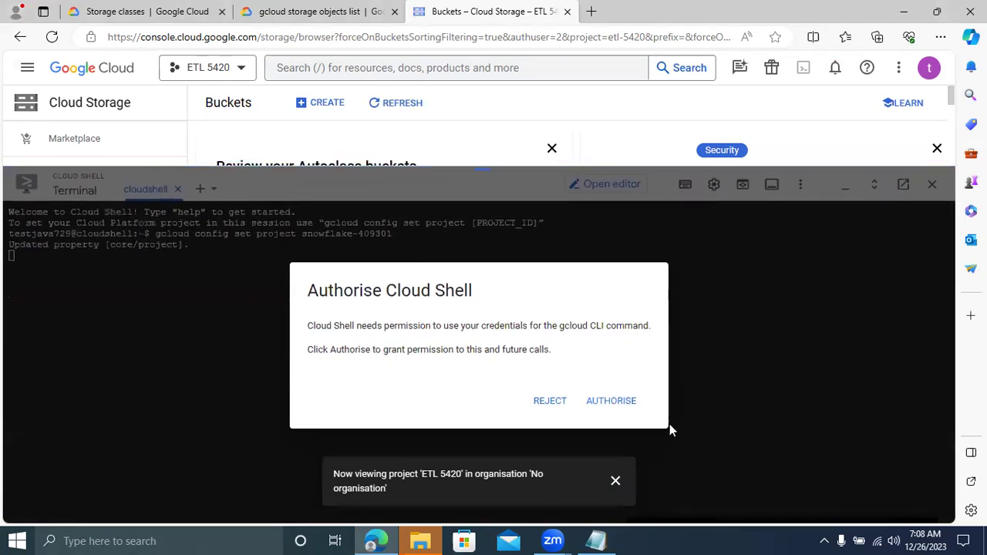
left_click(621, 402)
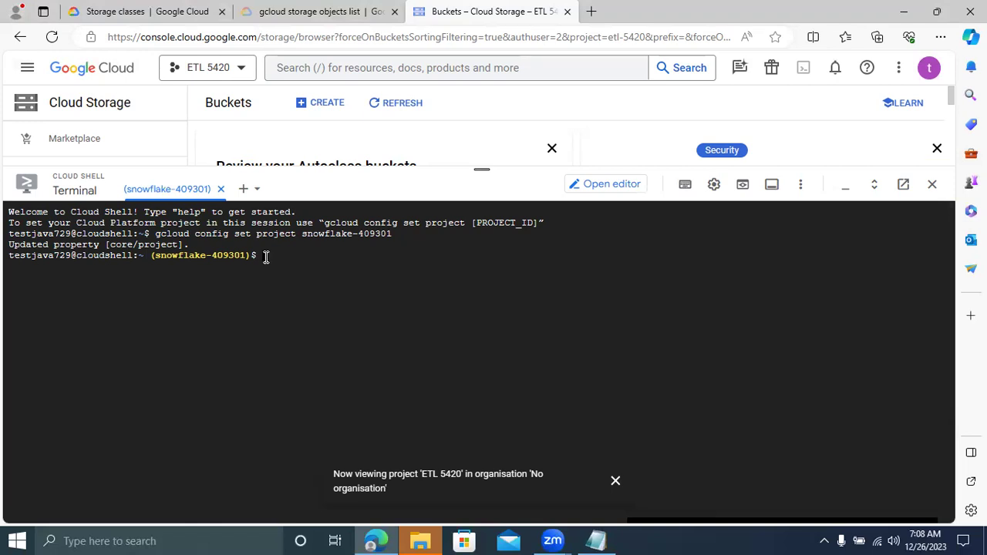
Step: Switch to the gcloud reference documentation and expand the buckets commands under gcloud storage
left_click(278, 12)
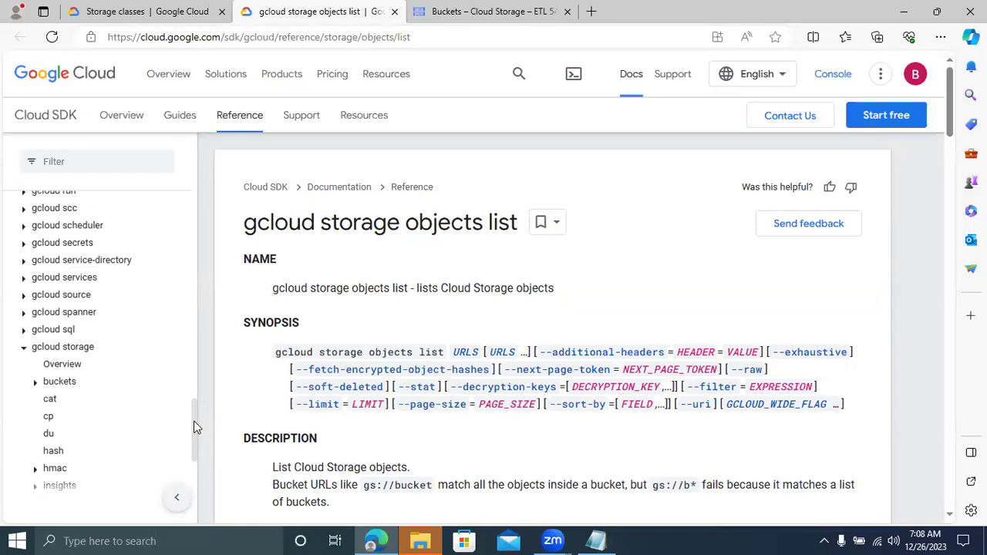
left_click_drag(193, 426, 194, 428)
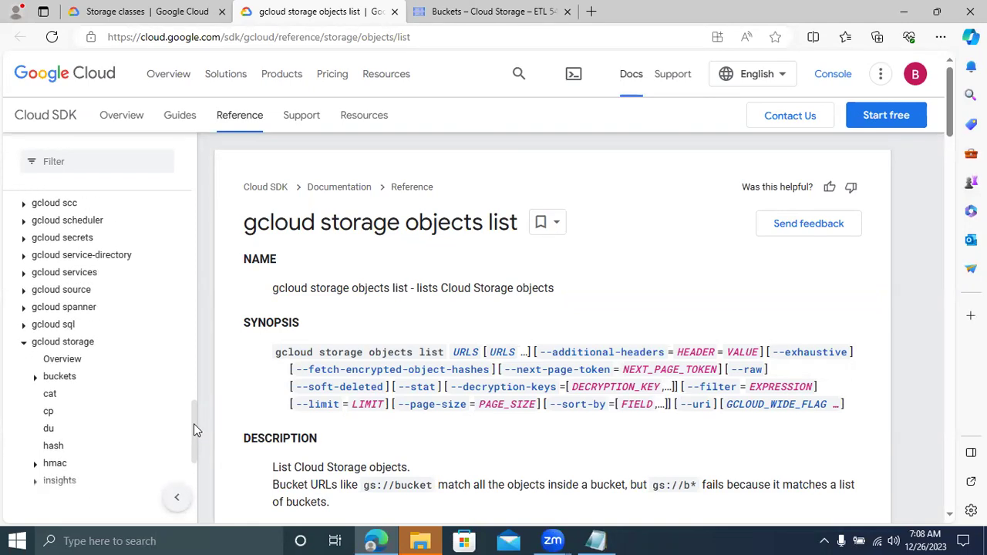
left_click(35, 378)
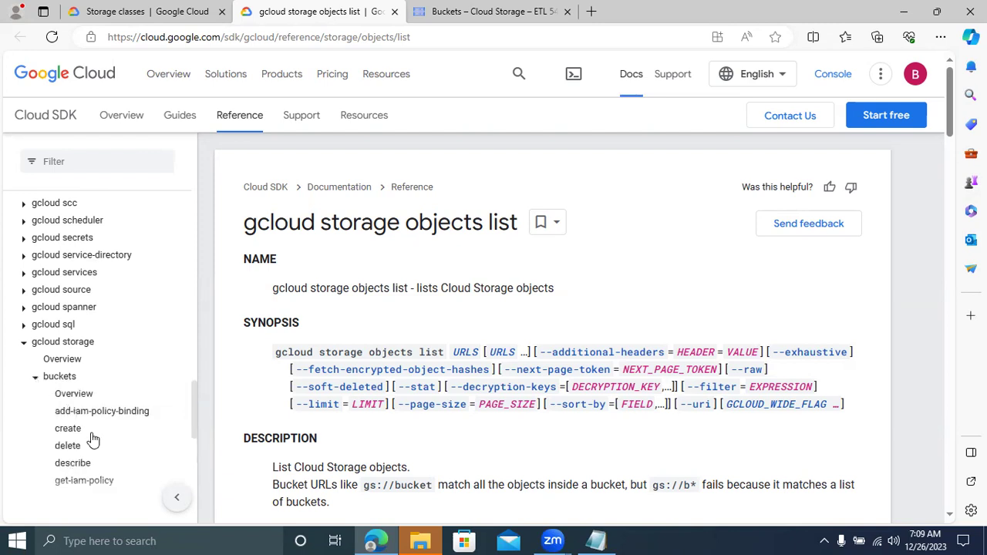